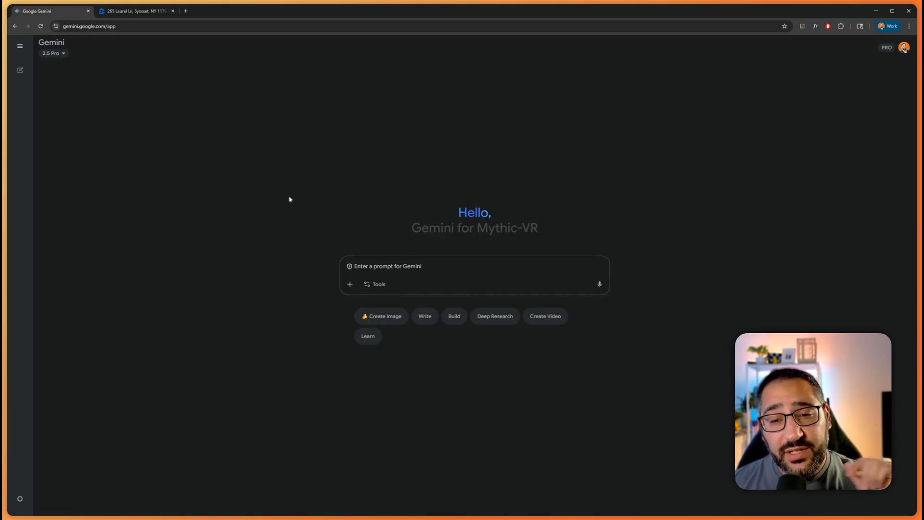
Ask Gemini to generate a watercolor painting, keeping it loose and gestural.
{"action": "left_click", "coordinate": [377, 266]}
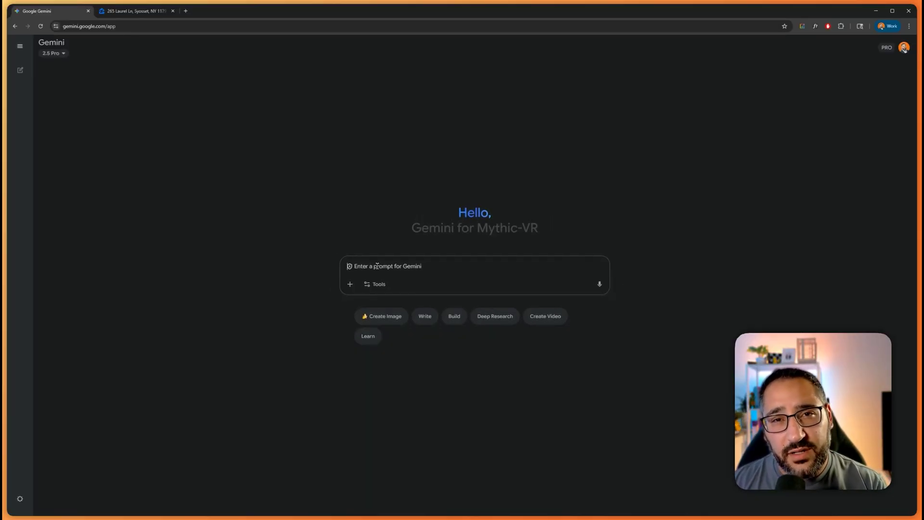
{"action": "type", "text": "gener"}
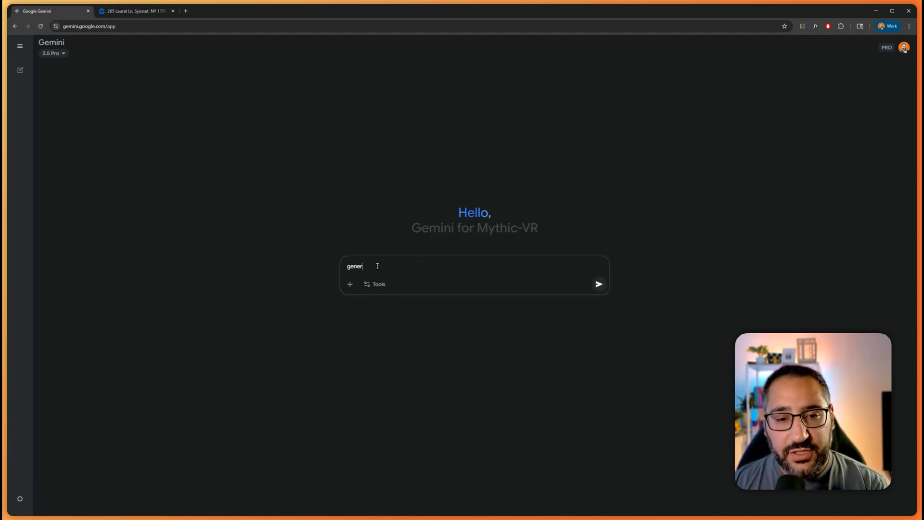
{"action": "type", "text": "ate an image o"}
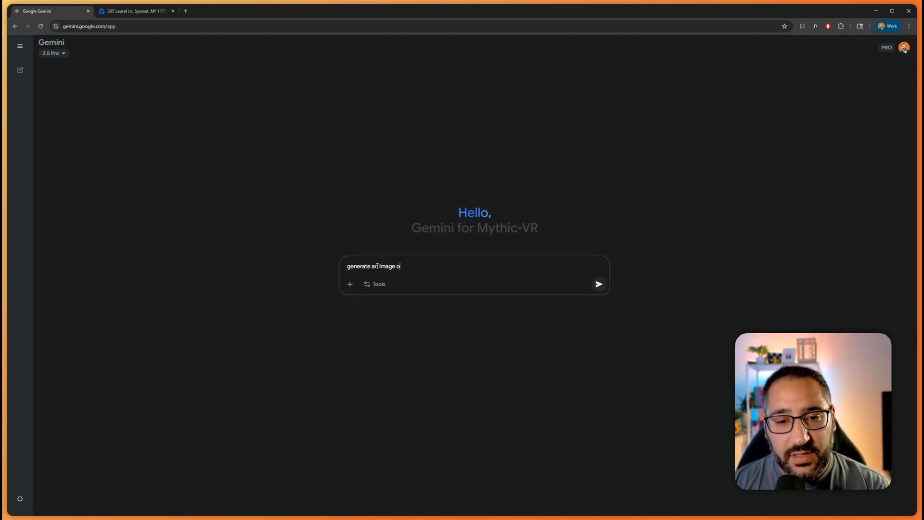
{"action": "type", "text": "f a watercolo"}
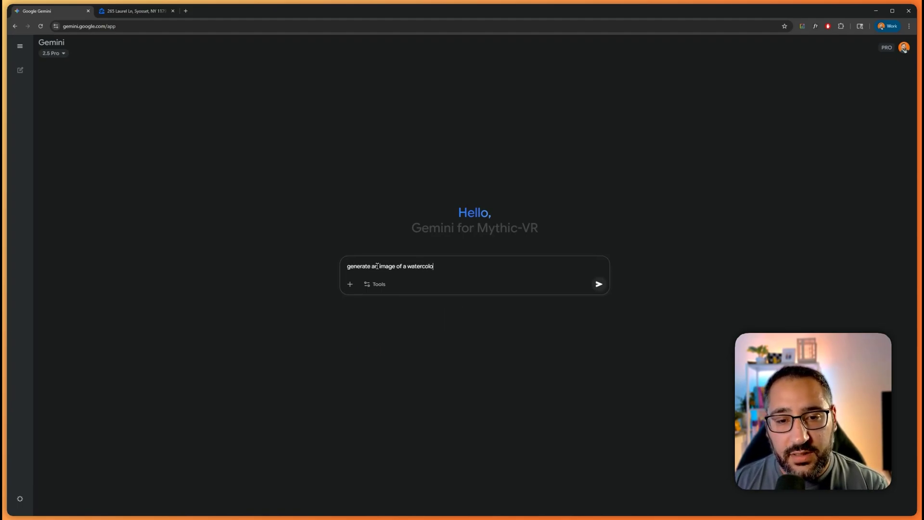
{"action": "type", "text": "r painting"}
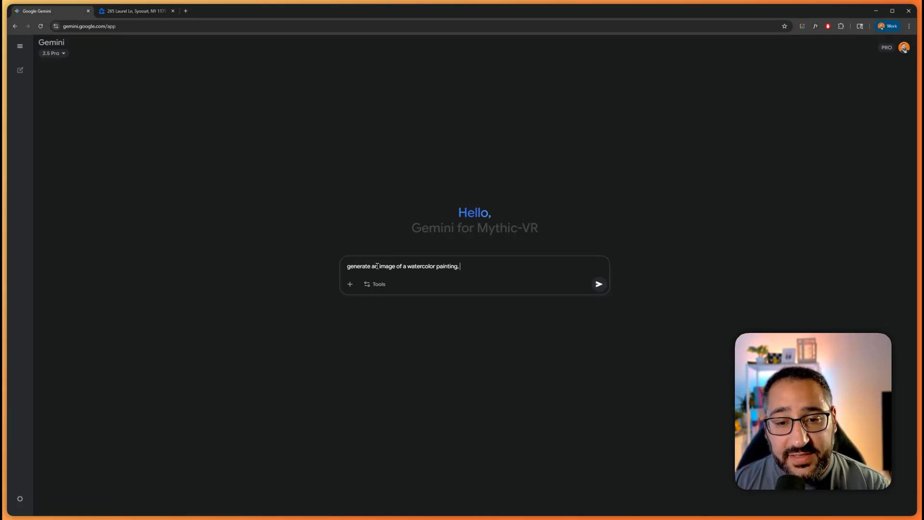
{"action": "type", "text": ", keep "}
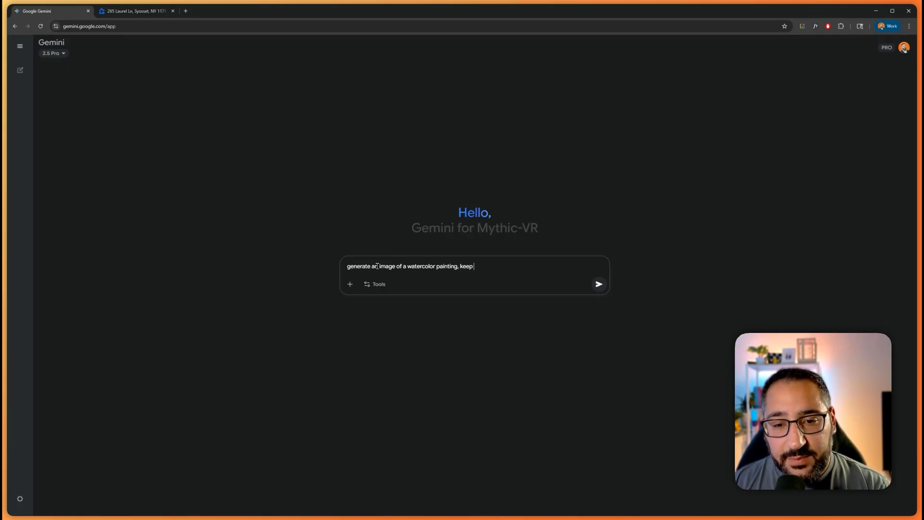
{"action": "type", "text": "it loose and gestural"}
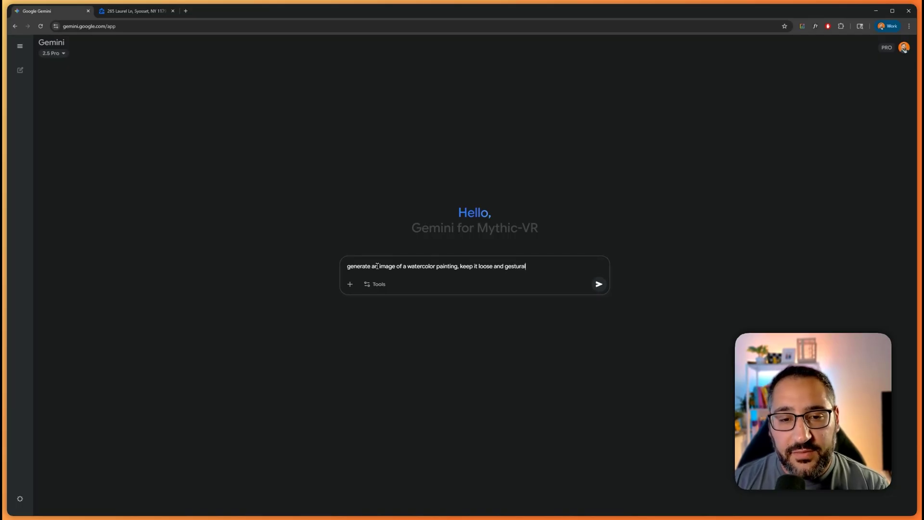
{"action": "key", "text": "Return"}
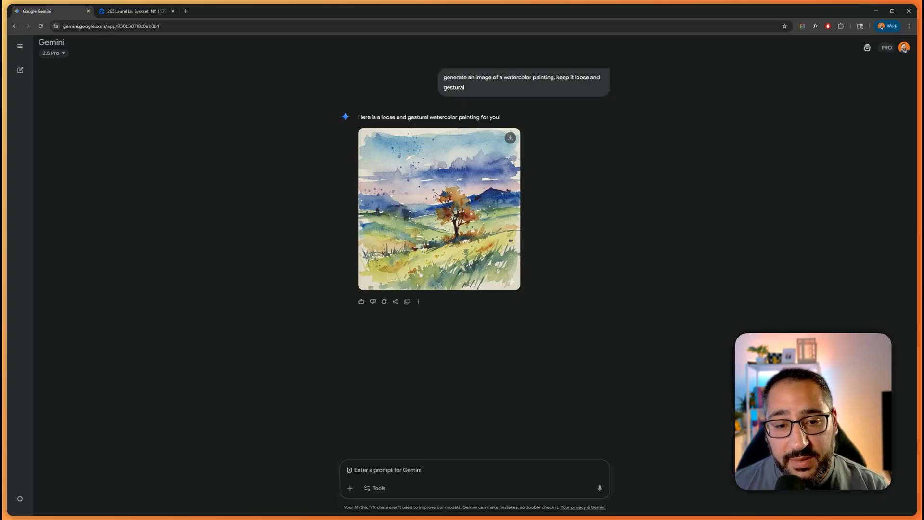
Regenerate the watercolour painting, then copy the house photo from the Zillow listing.
{"action": "left_click", "coordinate": [384, 302]}
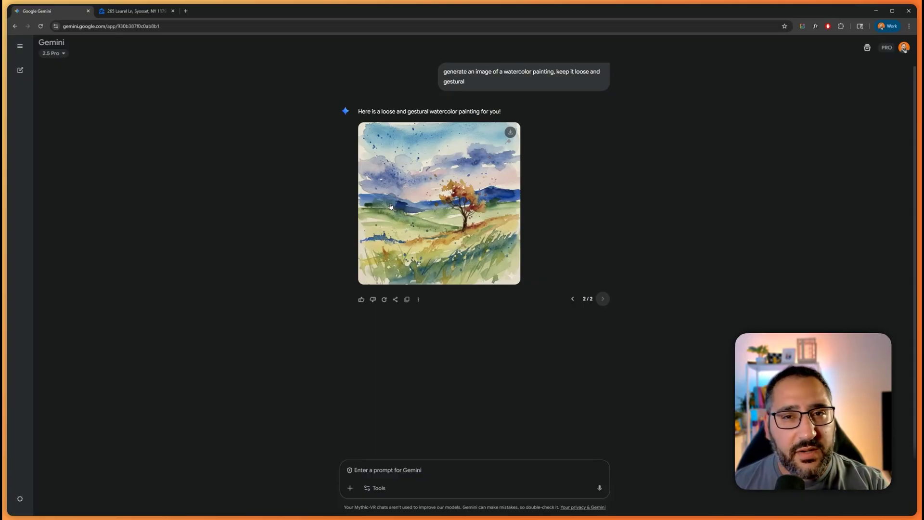
{"action": "left_click", "coordinate": [134, 11]}
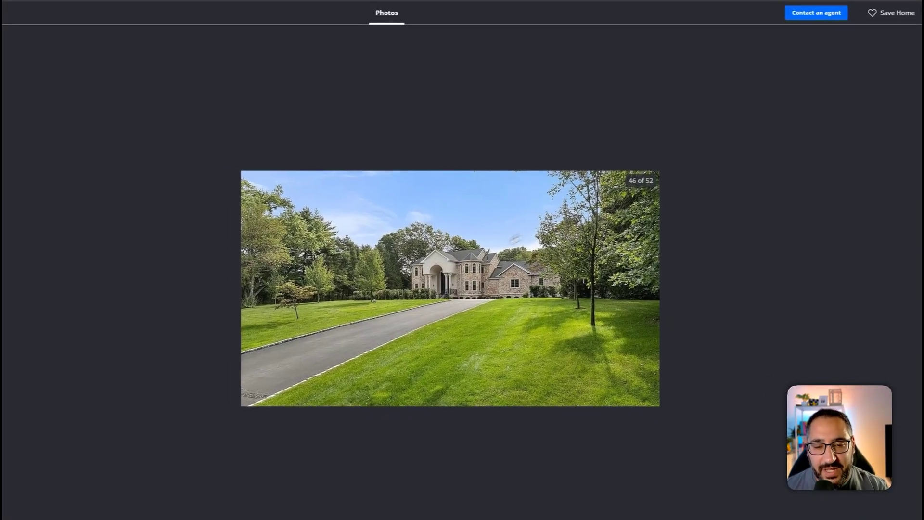
{"action": "right_click", "coordinate": [481, 269]}
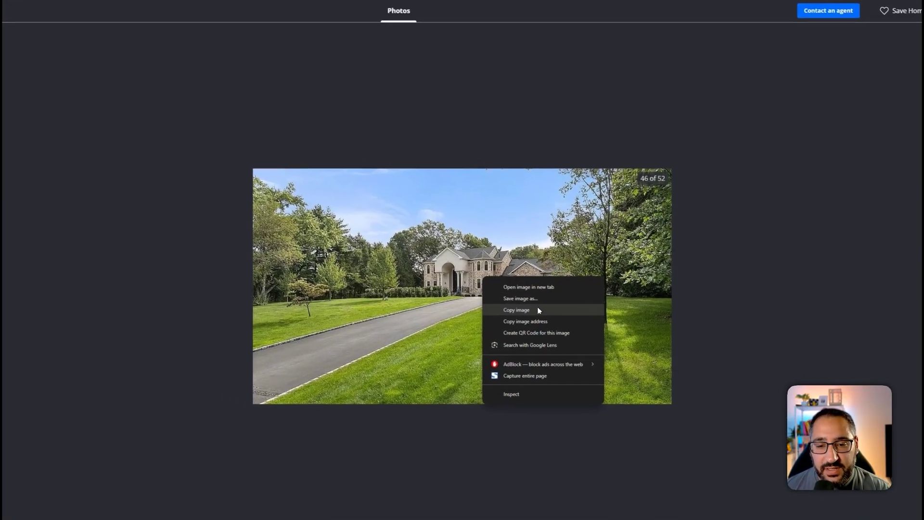
{"action": "left_click", "coordinate": [532, 308]}
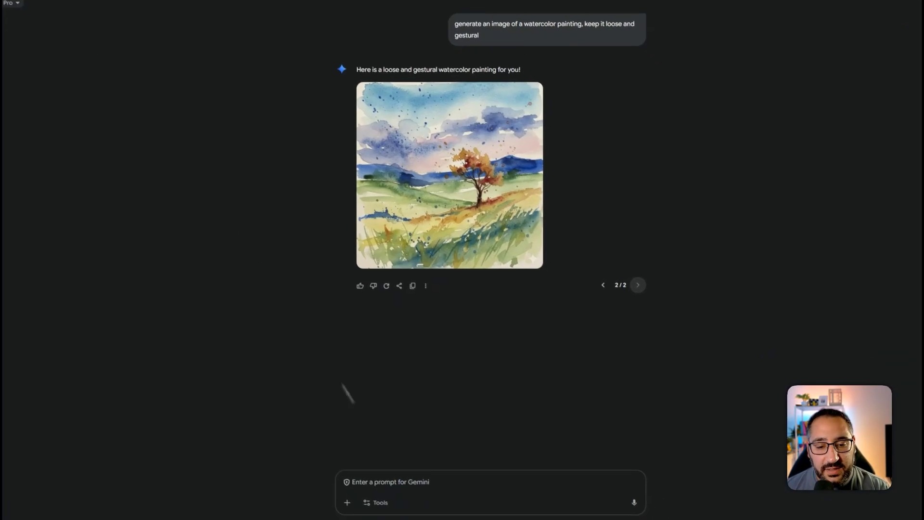
Attach the Zillow house photo and the watercolour painting as two images in the prompt.
{"action": "key", "text": "ctrl+v"}
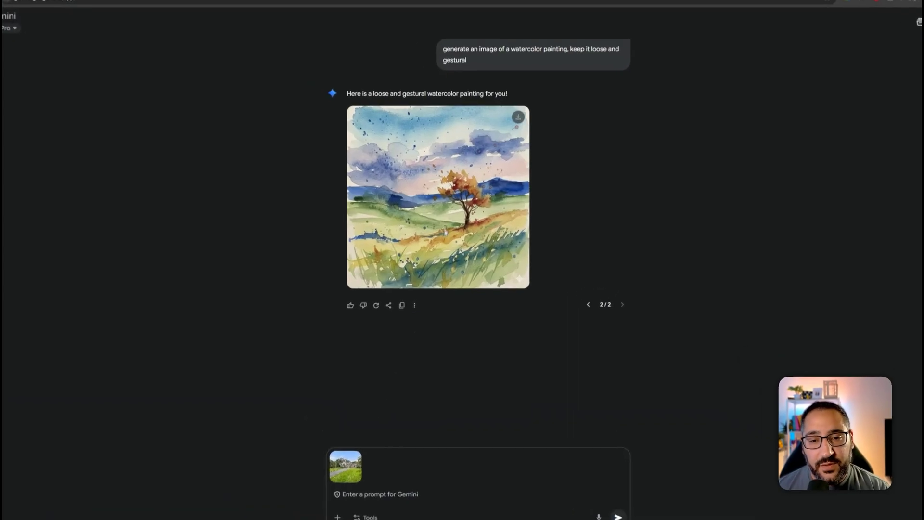
{"action": "left_click", "coordinate": [446, 233]}
{"action": "right_click", "coordinate": [516, 201]}
{"action": "left_click", "coordinate": [540, 229]}
{"action": "key", "text": "Escape"}
{"action": "key", "text": "ctrl+v"}
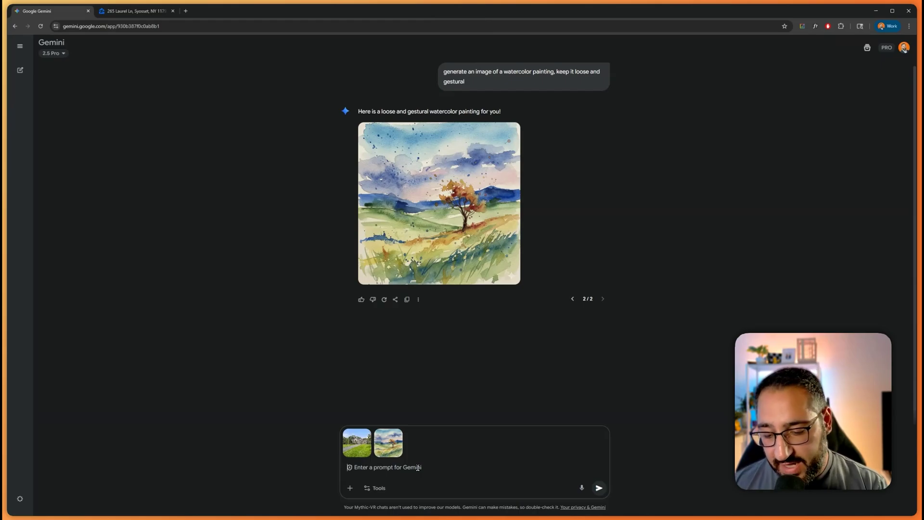
Ask Gemini to make the first photo look like the reference's watercolor art style.
{"action": "type", "text": "make the"}
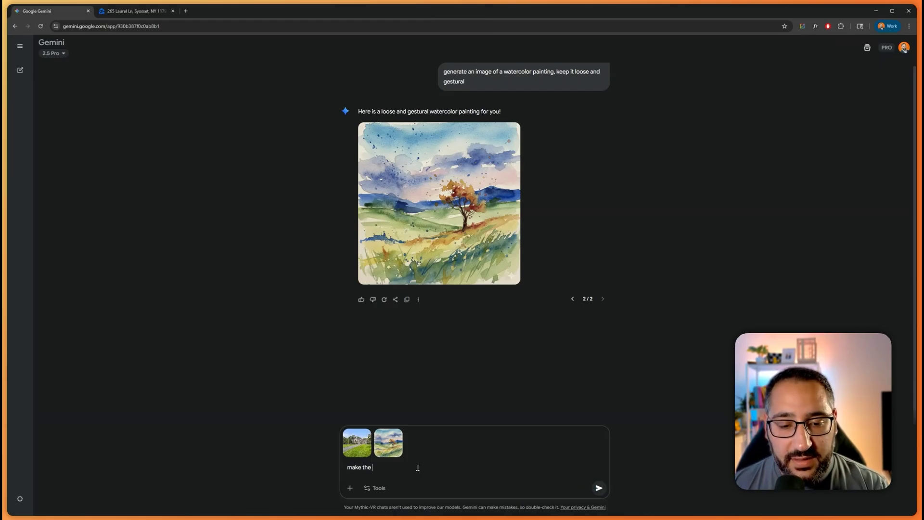
{"action": "type", "text": " first photo"}
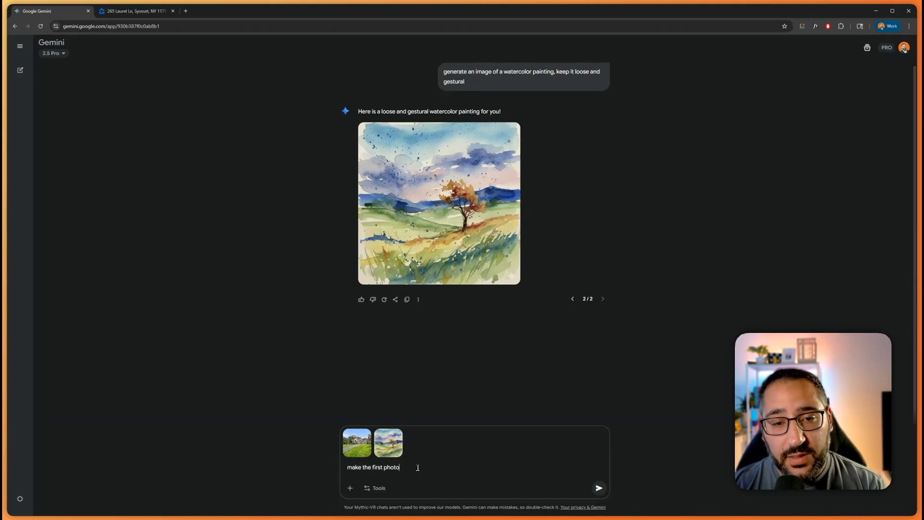
{"action": "type", "text": "look like the reference photo art style"}
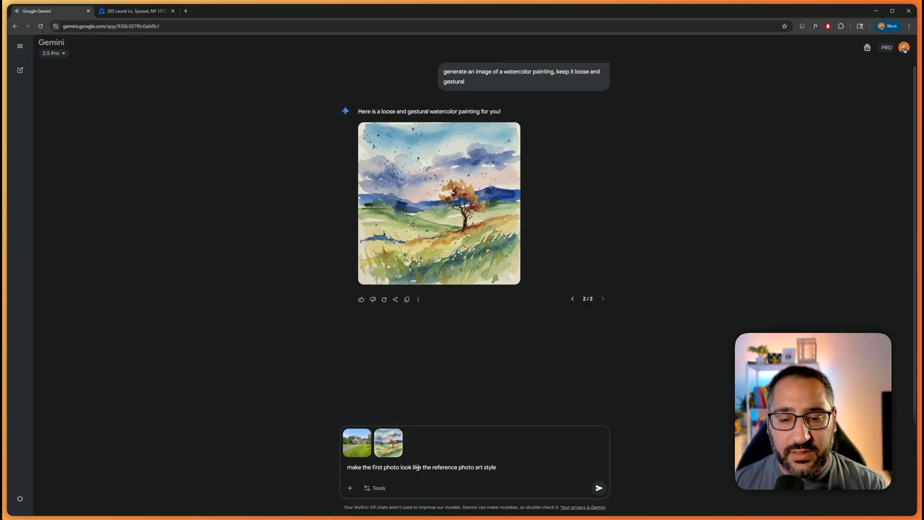
{"action": "type", "text": ", wa"}
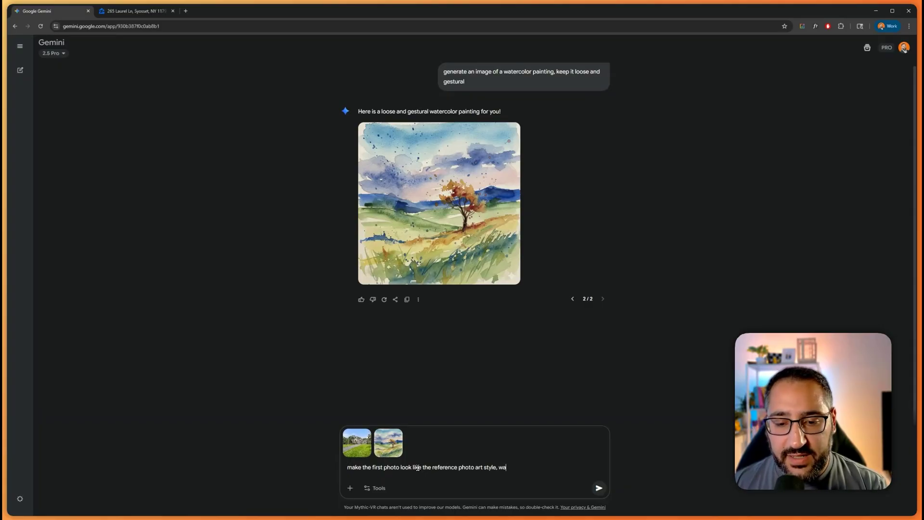
{"action": "type", "text": "tercolor styl"}
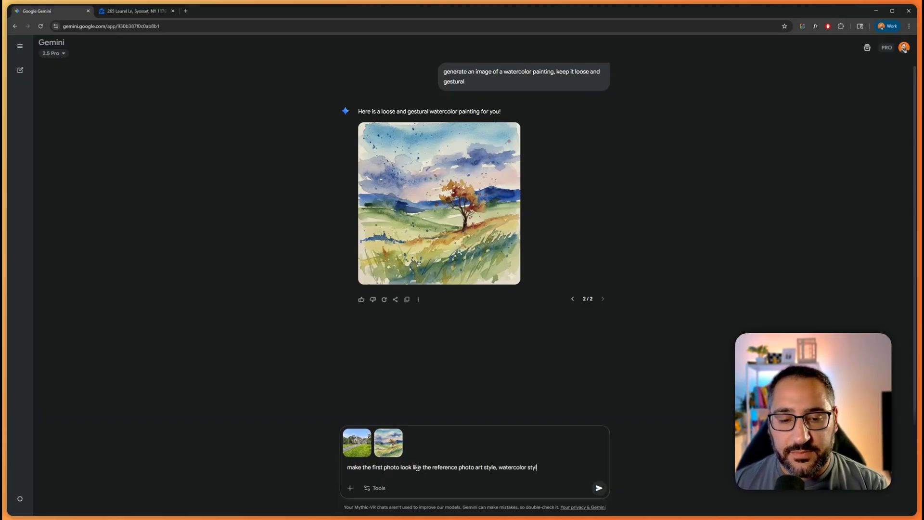
{"action": "type", "text": "e"}
{"action": "key", "text": "Return"}
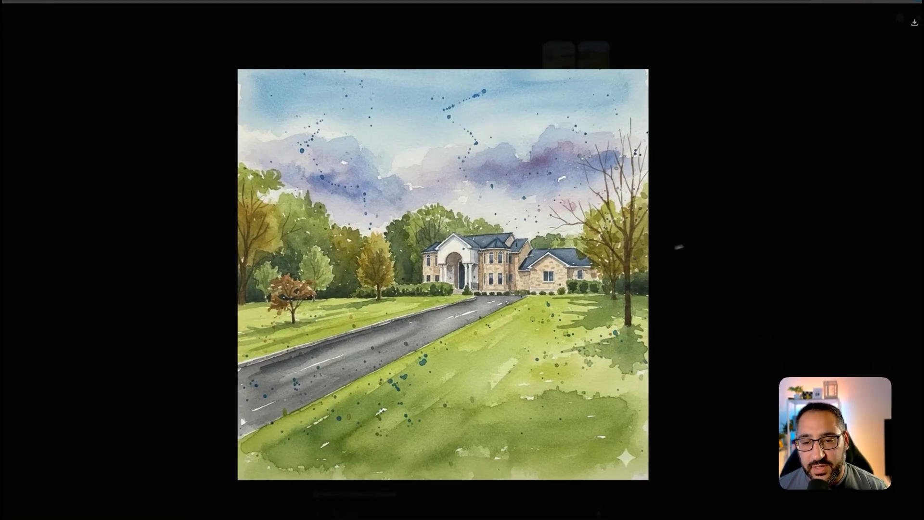
Ask Gemini to remove the random splatter and dots from the house watercolour.
{"action": "left_click", "coordinate": [671, 251]}
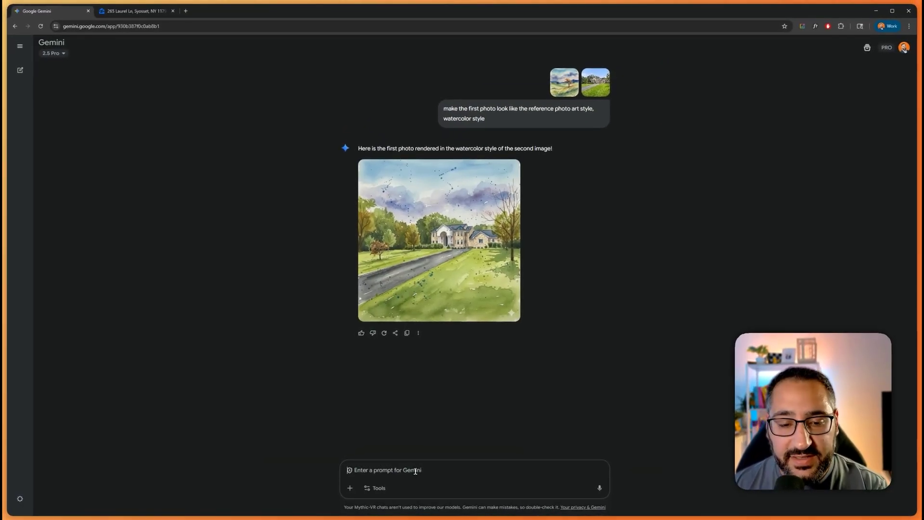
{"action": "type", "text": "can you remove the random "}
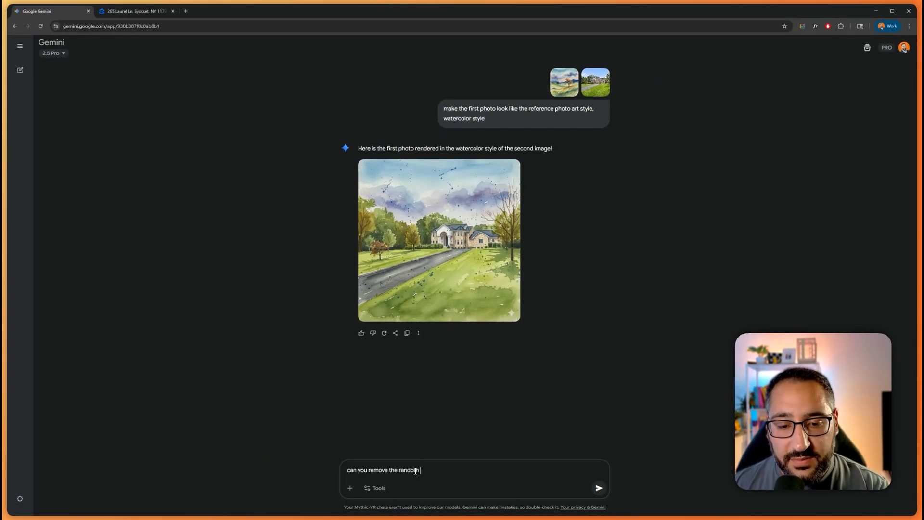
{"action": "type", "text": "splatter and dots?"}
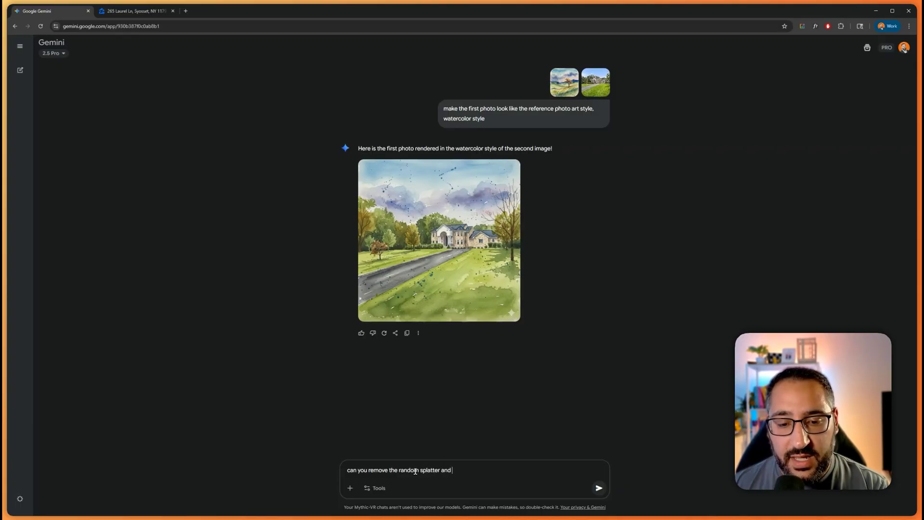
{"action": "key", "text": "Return"}
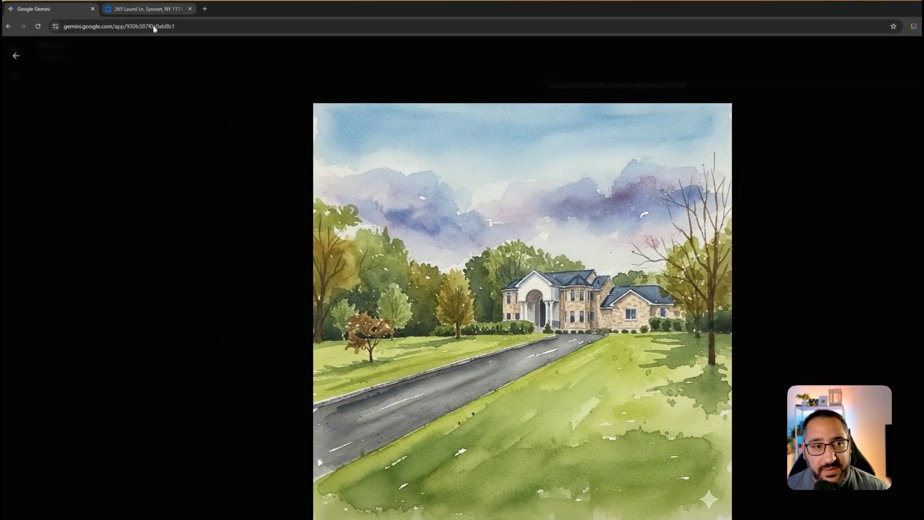
{"action": "left_click", "coordinate": [157, 13]}
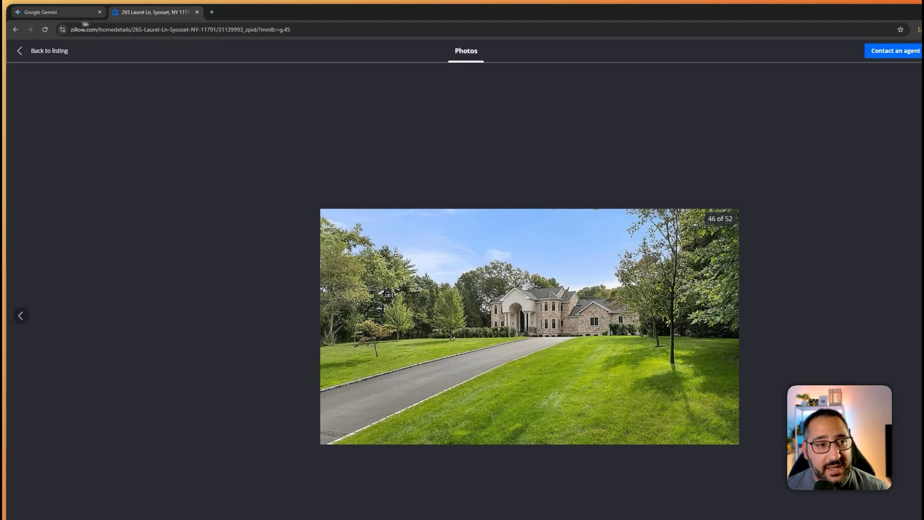
{"action": "left_click", "coordinate": [49, 12]}
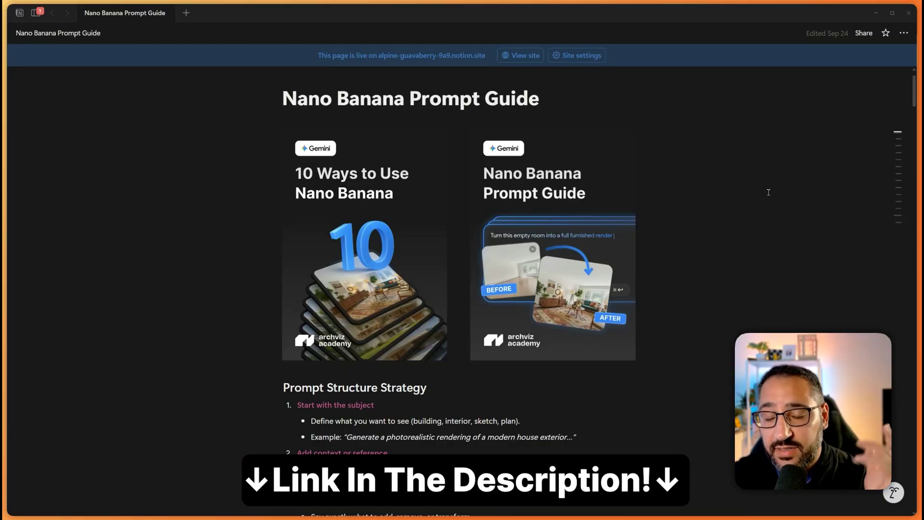
Scroll the Nano Banana Prompt Guide past the Prompt Structure Strategy list to Prompt #1.
{"action": "scroll", "coordinate": [768, 192], "scroll_direction": "down", "scroll_amount": 2}
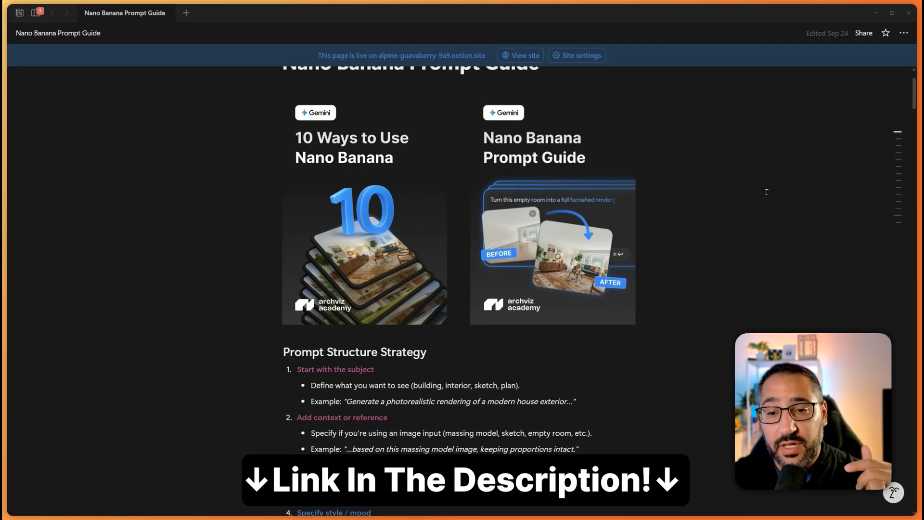
{"action": "scroll", "coordinate": [766, 191], "scroll_direction": "down", "scroll_amount": 5}
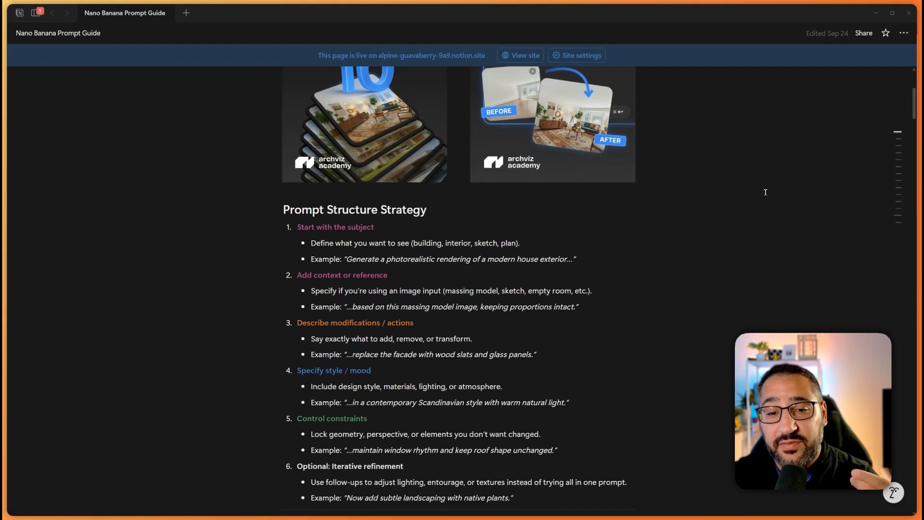
{"action": "scroll", "coordinate": [765, 192], "scroll_direction": "down", "scroll_amount": 5}
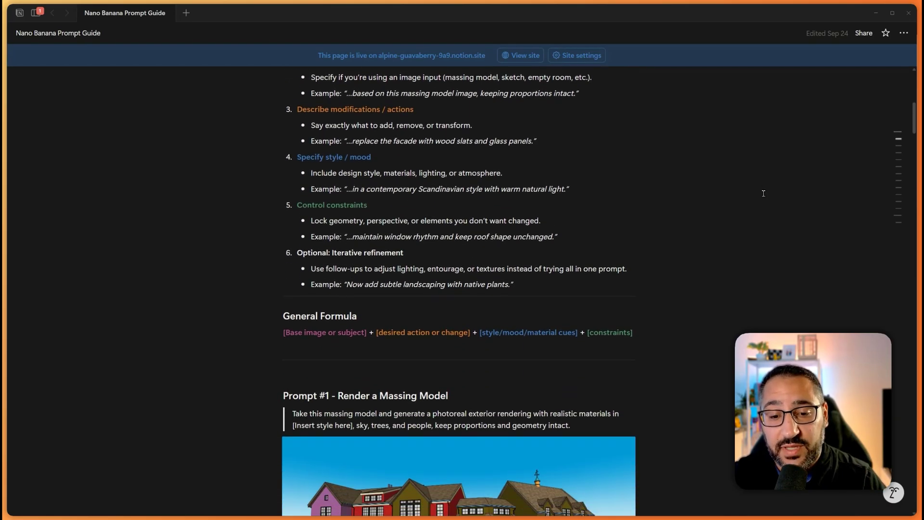
{"action": "scroll", "coordinate": [763, 193], "scroll_direction": "down", "scroll_amount": 5}
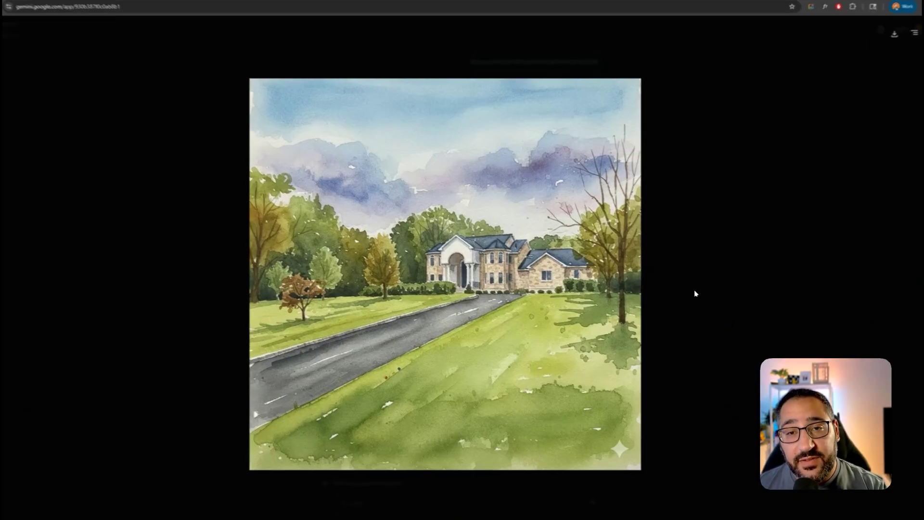
Close the enlarged watercolour image and start a new, empty chat from the sidebar.
{"action": "left_click", "coordinate": [693, 295]}
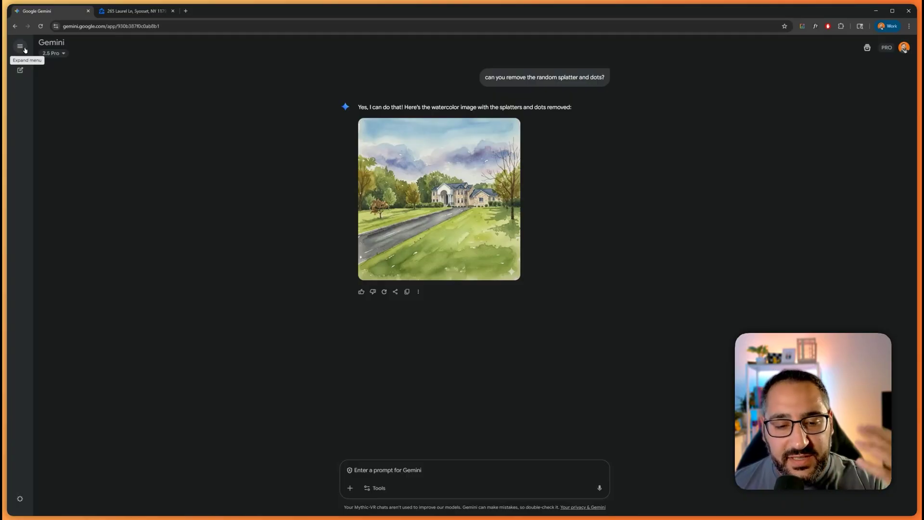
{"action": "left_click", "coordinate": [23, 49]}
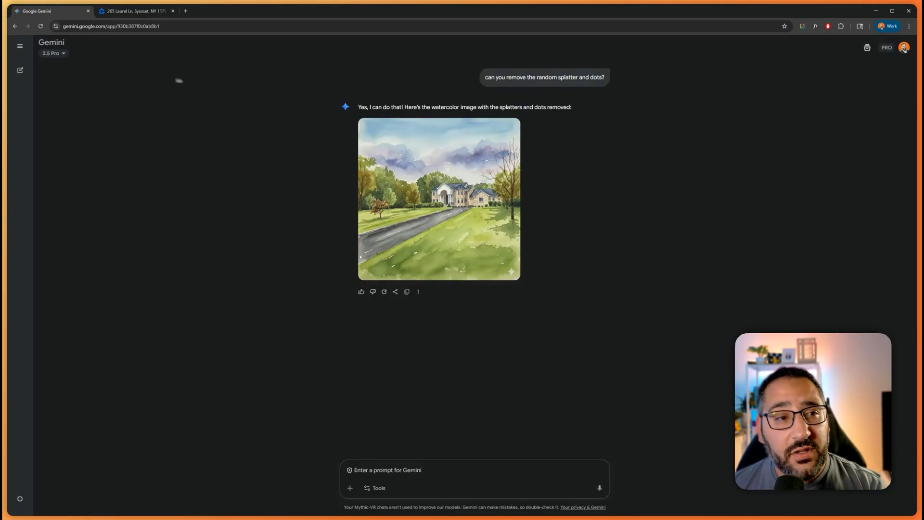
{"action": "left_click", "coordinate": [21, 71]}
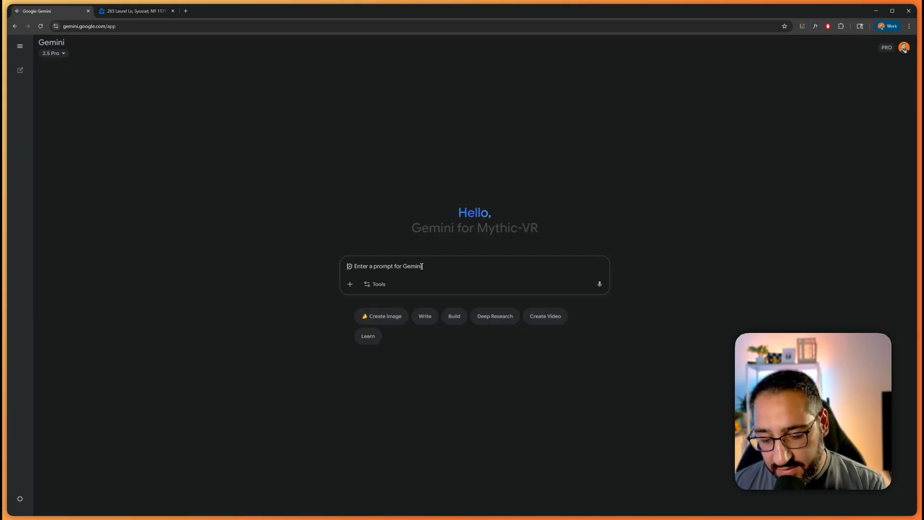
Request a loose, gestural ink illustration like an architect sketch and view it full size.
{"action": "type", "text": "generate an ink illustration, "}
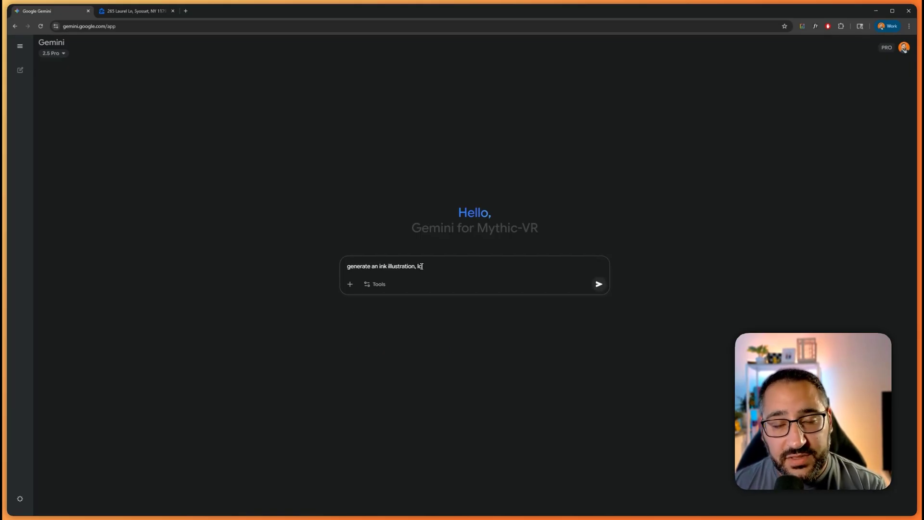
{"action": "type", "text": "loose and gestural, like an archite"}
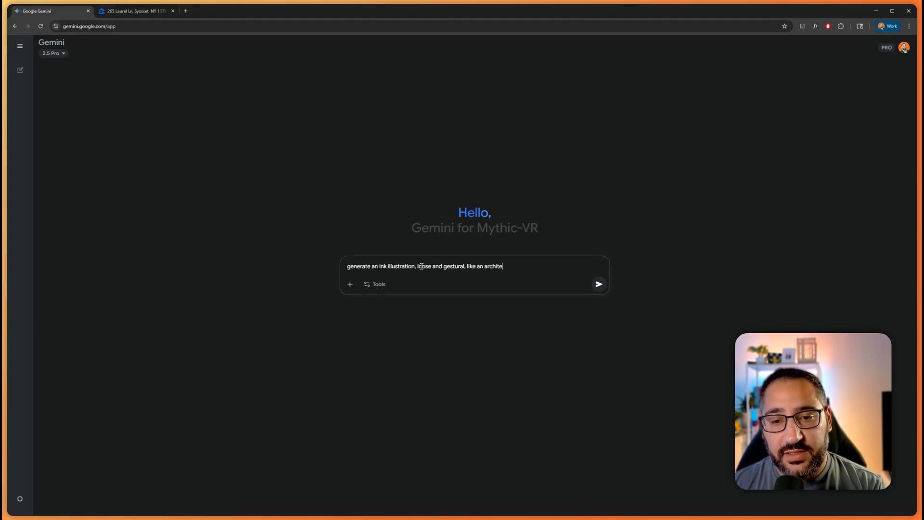
{"action": "type", "text": "ct sketch"}
{"action": "key", "text": "Return"}
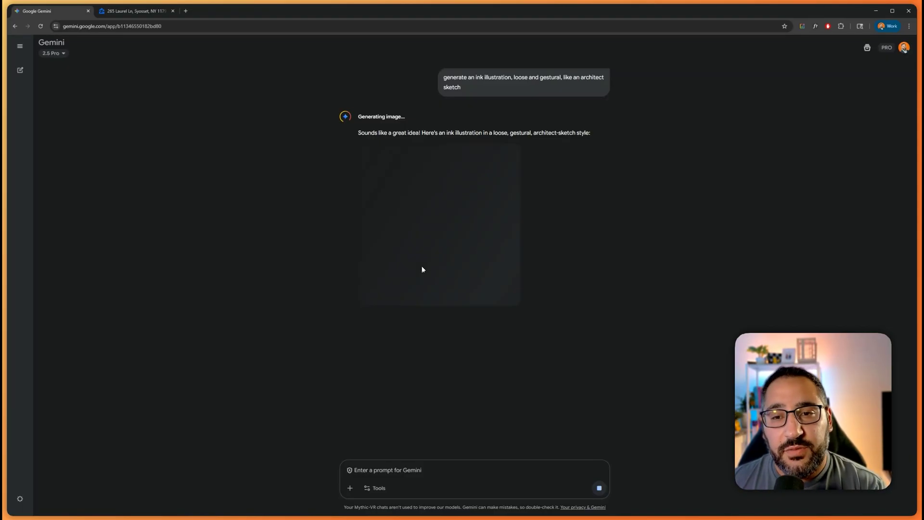
{"action": "left_click", "coordinate": [423, 269]}
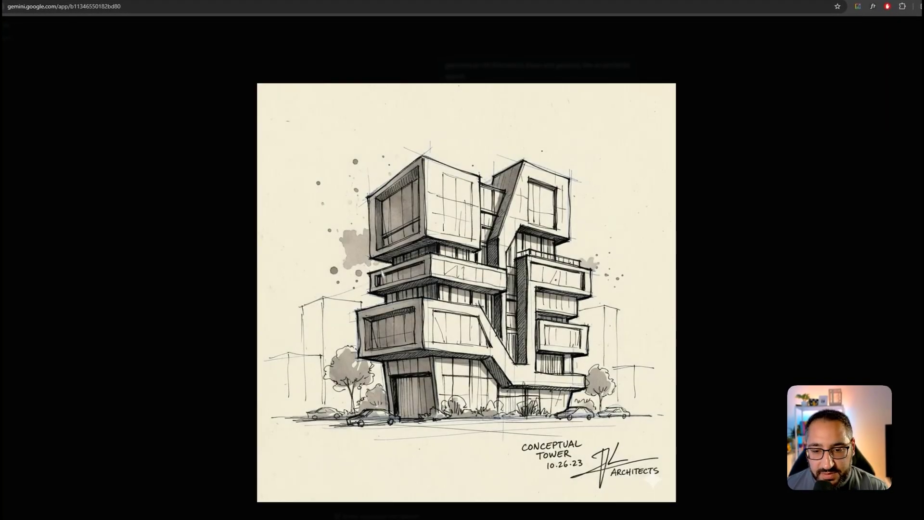
{"action": "key", "text": "Escape"}
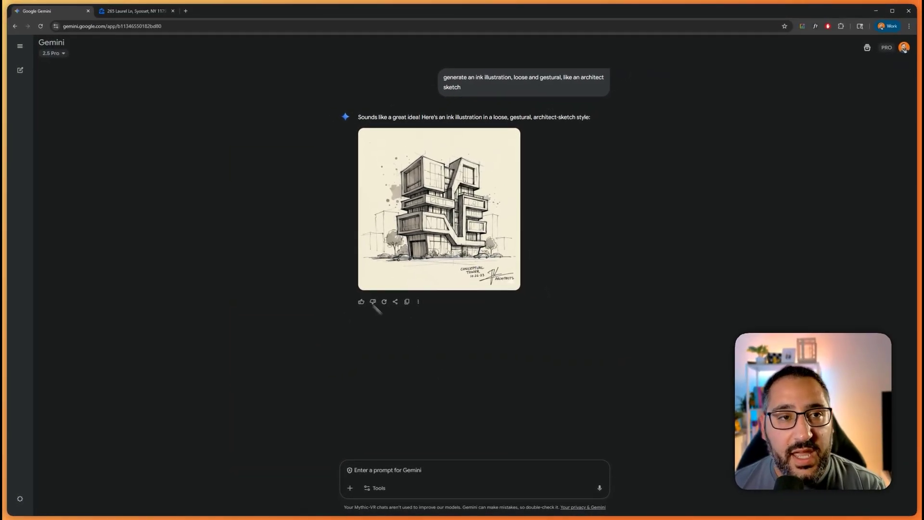
Copy the kitchen photo from the Zillow listing's photo set.
{"action": "left_click", "coordinate": [135, 11]}
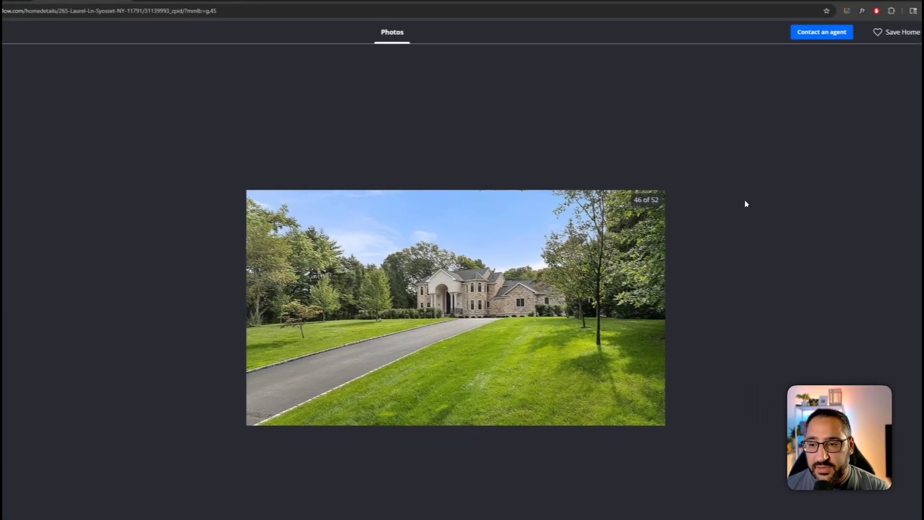
{"action": "key", "text": "Escape"}
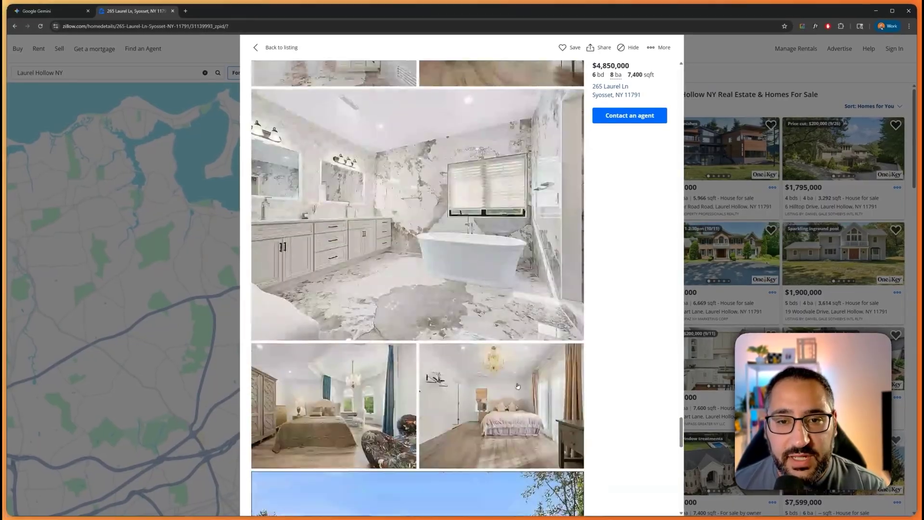
{"action": "scroll", "coordinate": [518, 386], "scroll_direction": "up", "scroll_amount": 20}
{"action": "scroll", "coordinate": [511, 386], "scroll_direction": "down", "scroll_amount": 5}
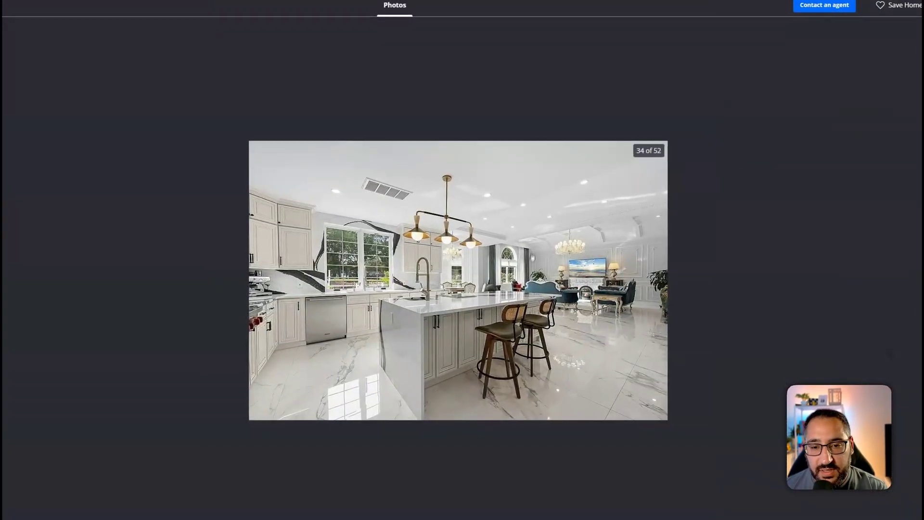
{"action": "right_click", "coordinate": [532, 286]}
{"action": "left_click", "coordinate": [573, 321]}
Attach the kitchen photo and ink sketch, asking Gemini to apply the sketch's style to the kitchen.
{"action": "key", "text": "ctrl+1"}
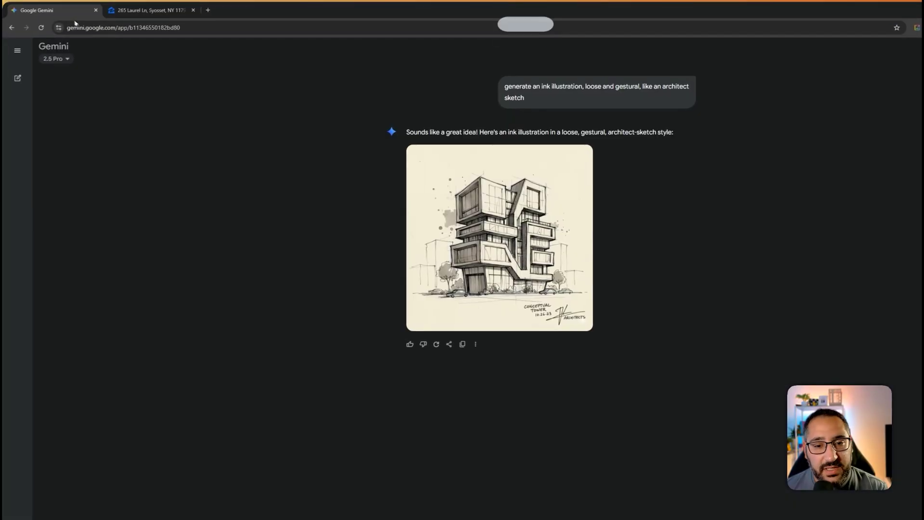
{"action": "left_click", "coordinate": [426, 453]}
{"action": "key", "text": "ctrl+v"}
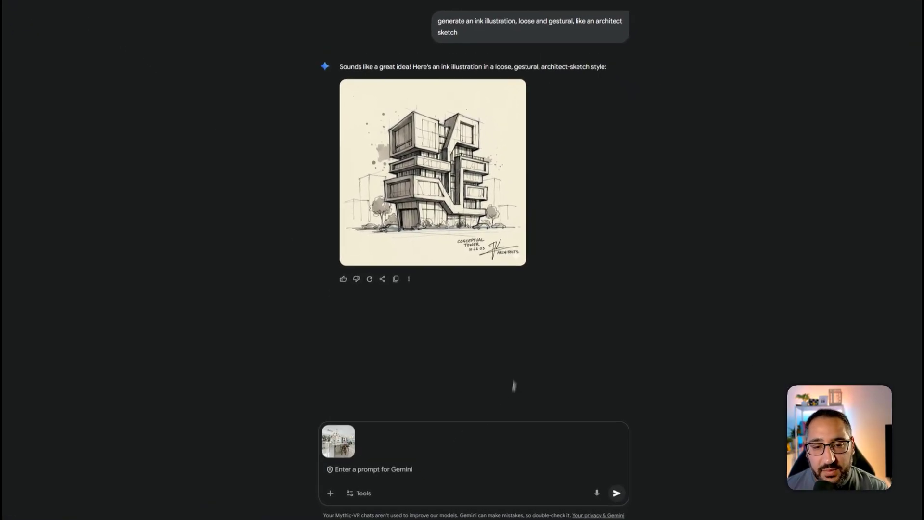
{"action": "left_click", "coordinate": [492, 168]}
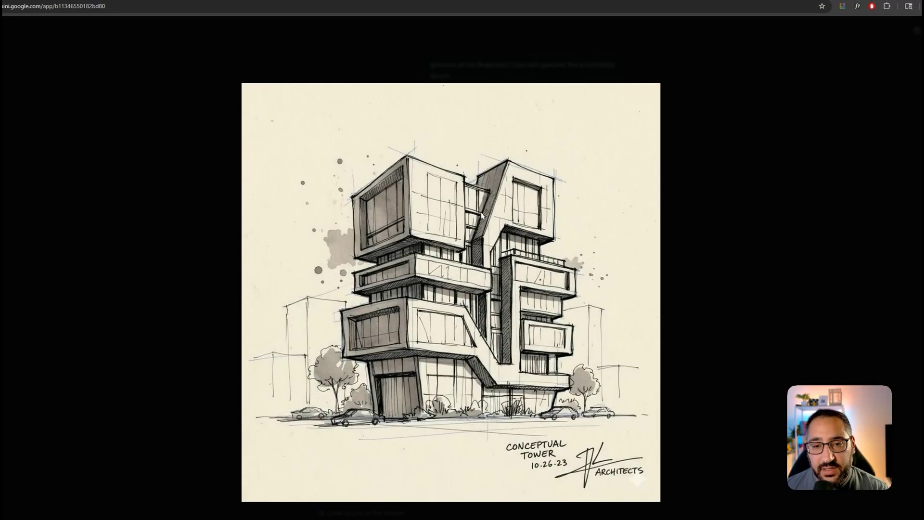
{"action": "right_click", "coordinate": [482, 214]}
{"action": "left_click", "coordinate": [496, 244]}
{"action": "key", "text": "Escape"}
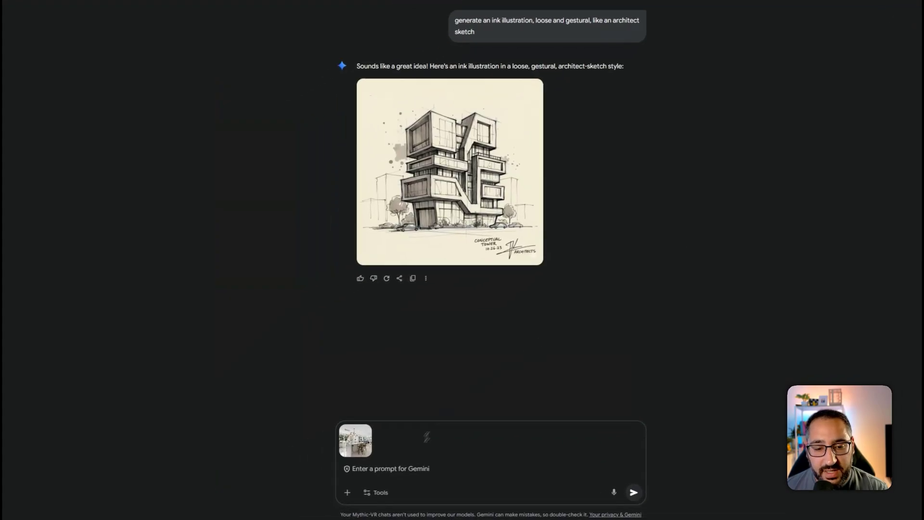
{"action": "key", "text": "ctrl+v"}
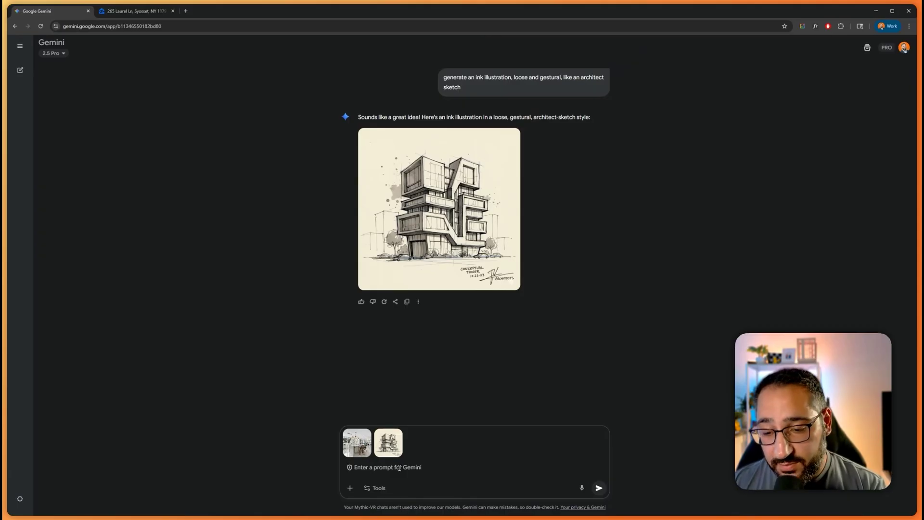
{"action": "type", "text": "apply the second pho"}
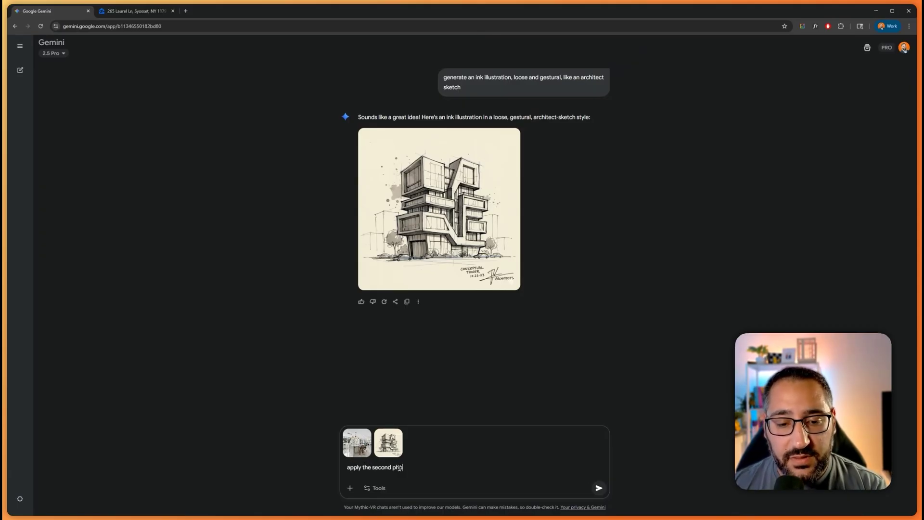
{"action": "type", "text": " second photos sketch style to the first photo of the kitchen"}
{"action": "key", "text": "Return"}
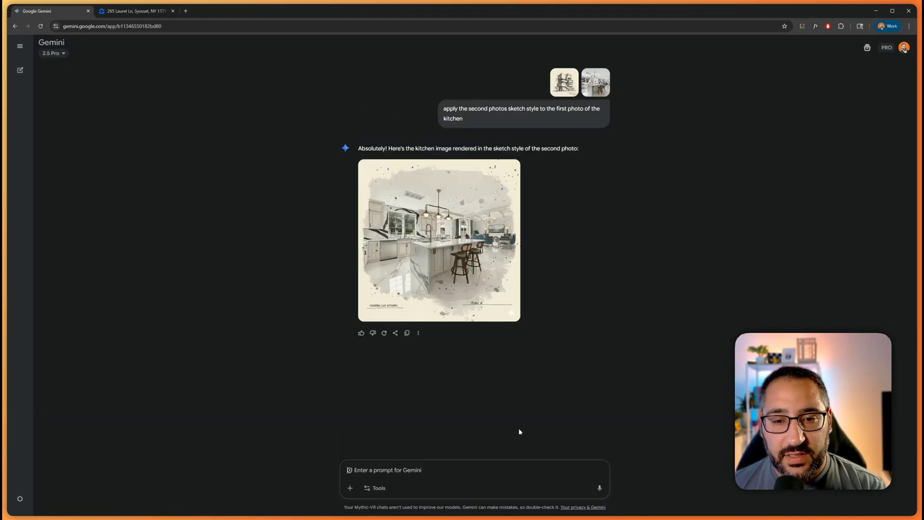
{"action": "left_click", "coordinate": [448, 250]}
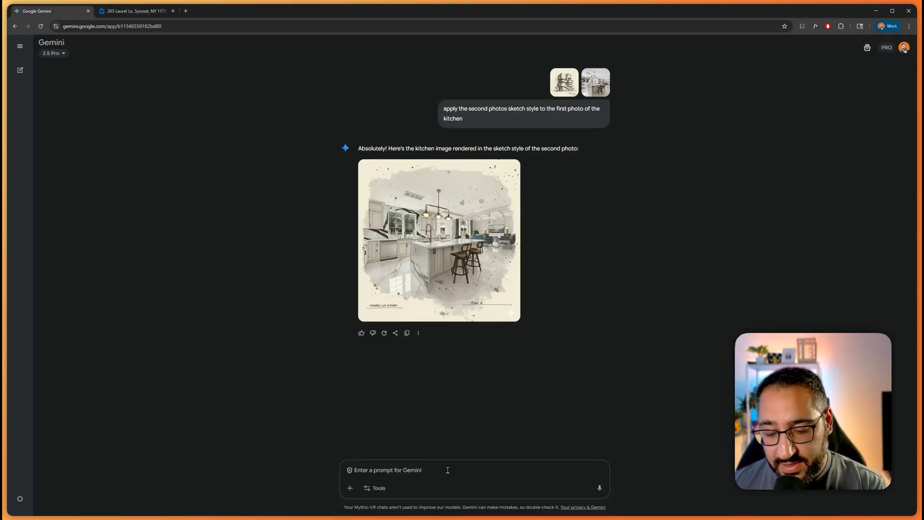
Ask Gemini to remove the text and splatter and turn the beige background white, then review it.
{"action": "type", "text": "remove the text, turn the beig"}
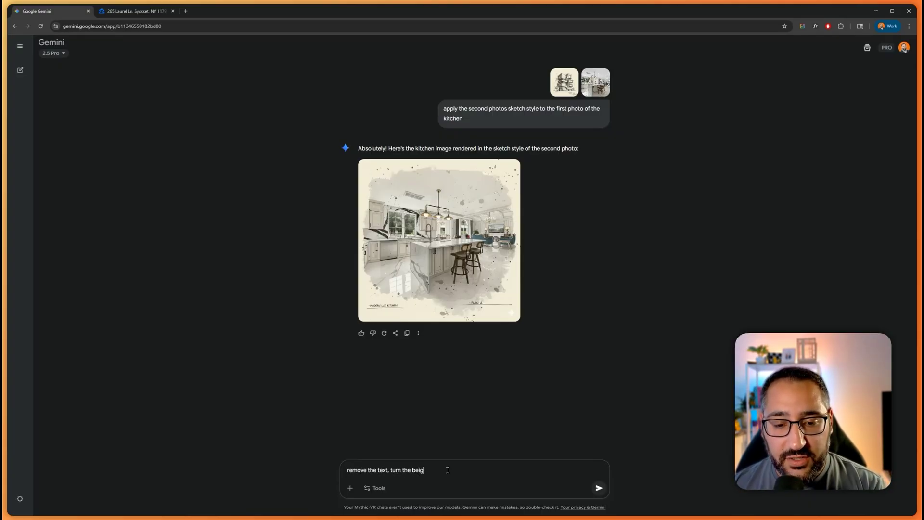
{"action": "type", "text": "e background to be white, and rem"}
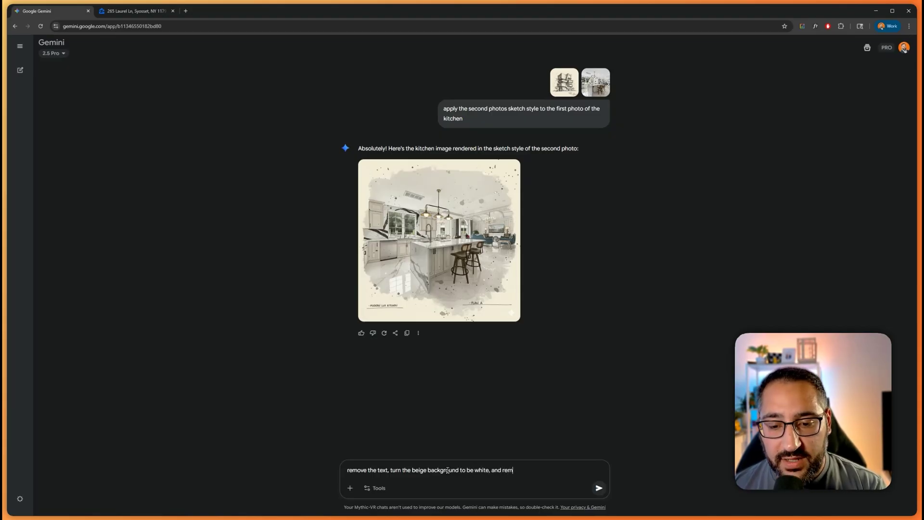
{"action": "type", "text": "ove the splatter and ink drops"}
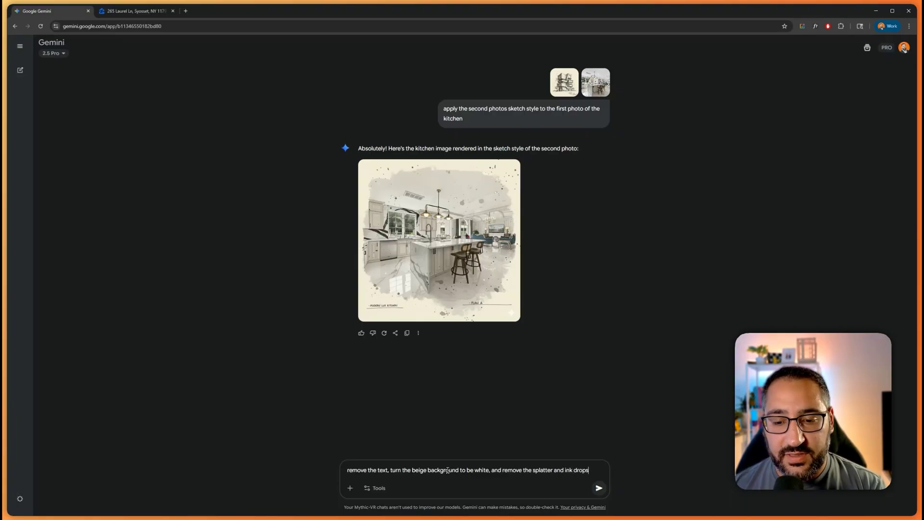
{"action": "key", "text": "Return"}
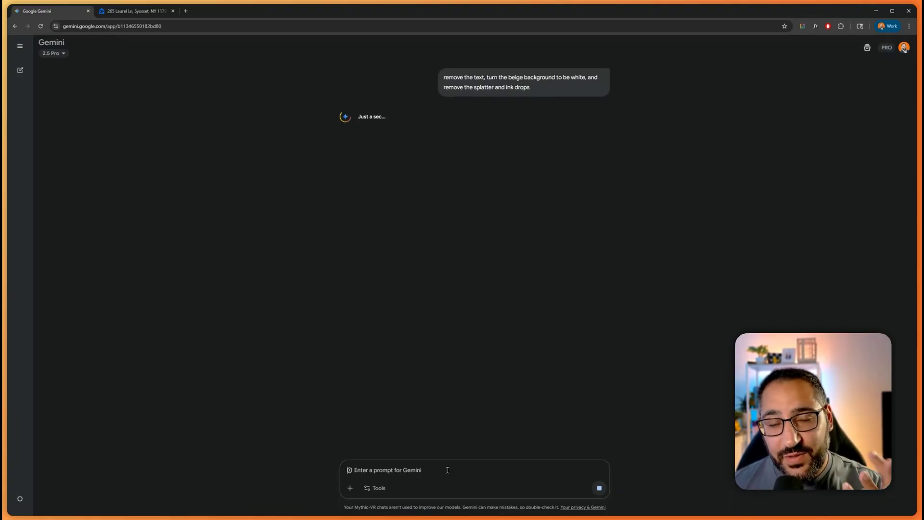
{"action": "left_click", "coordinate": [482, 231]}
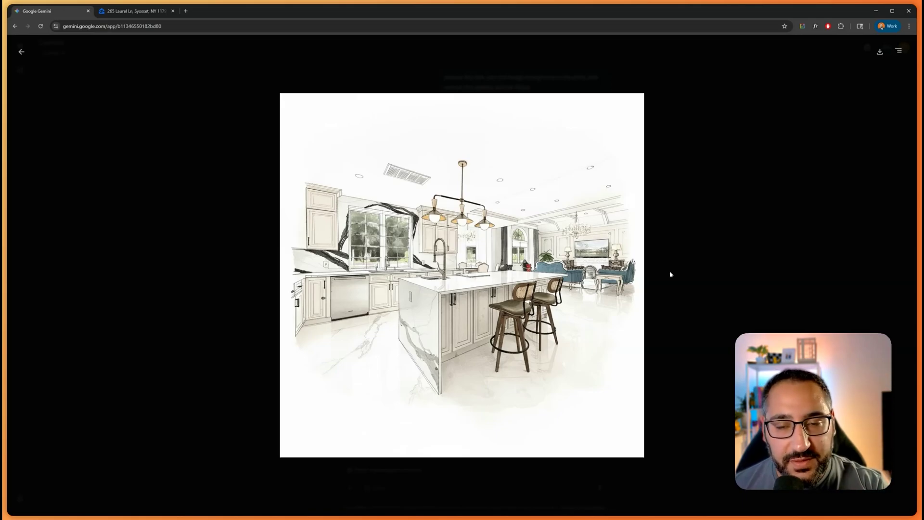
{"action": "left_click", "coordinate": [684, 265]}
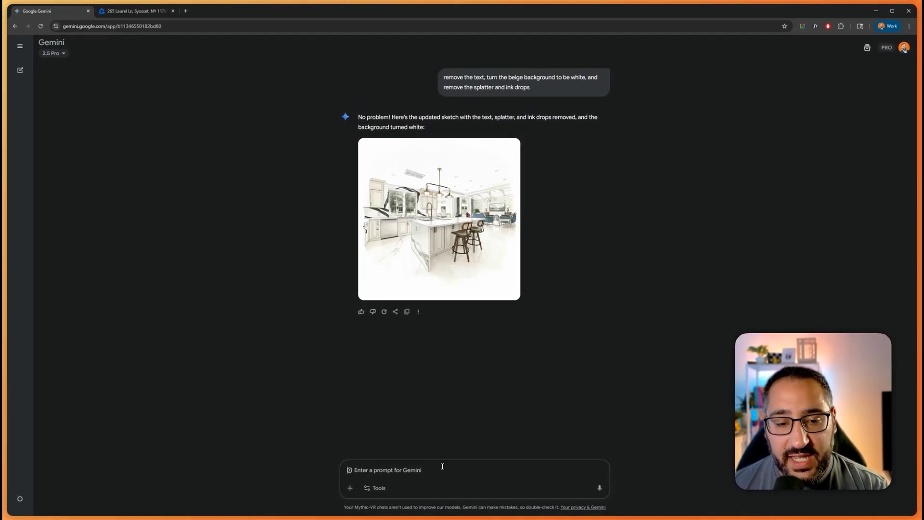
Ask Gemini to remove all colour from the kitchen sketch and view the monochrome result enlarged.
{"action": "type", "text": "remove all the color, make it monochrome"}
{"action": "key", "text": "Return"}
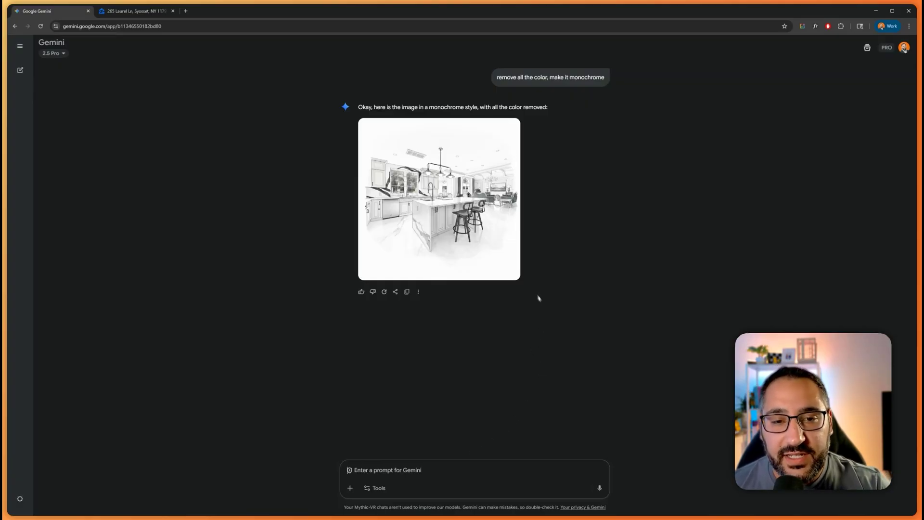
{"action": "left_click", "coordinate": [488, 250]}
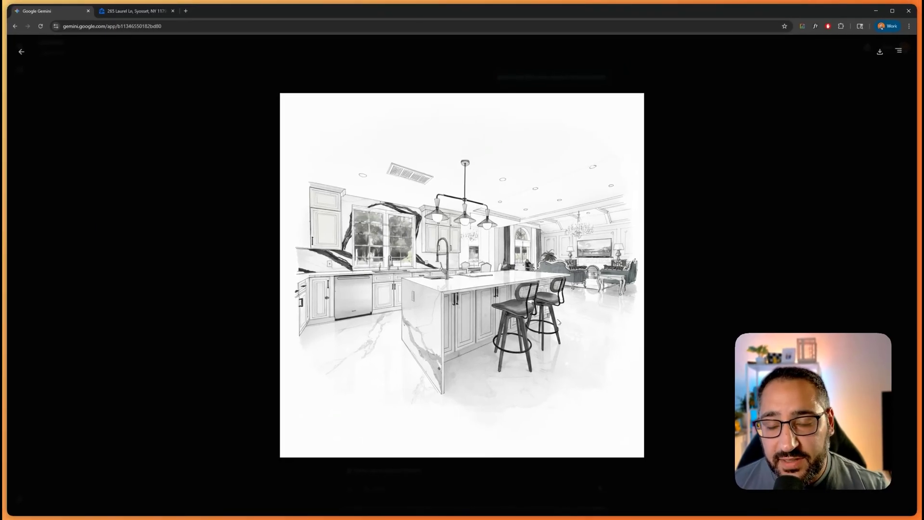
{"action": "left_click", "coordinate": [682, 304]}
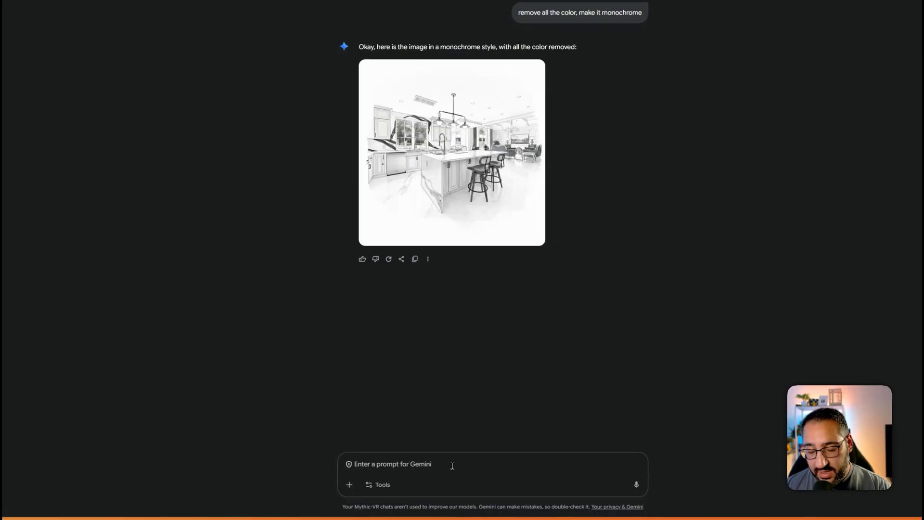
Request a texture-free, more conceptual kitchen line drawing and inspect it enlarged.
{"action": "type", "text": "remove all tex"}
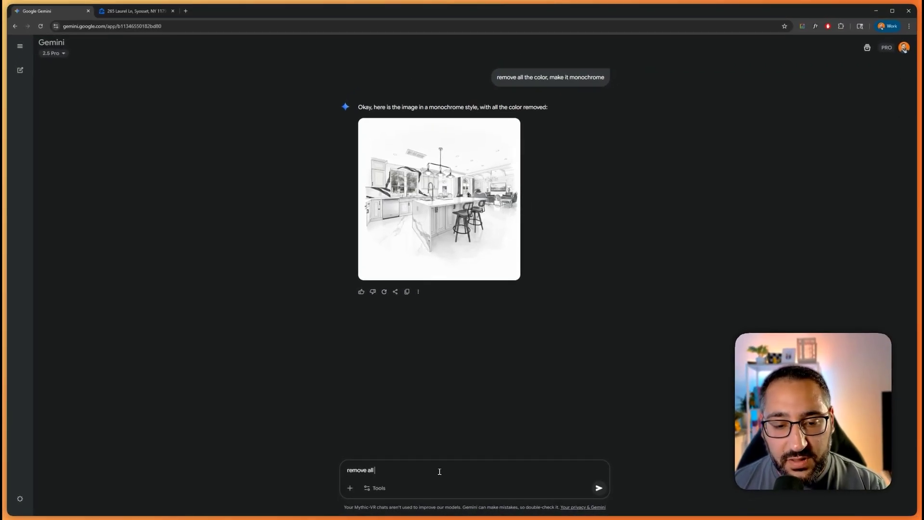
{"action": "type", "text": "ures and make it"}
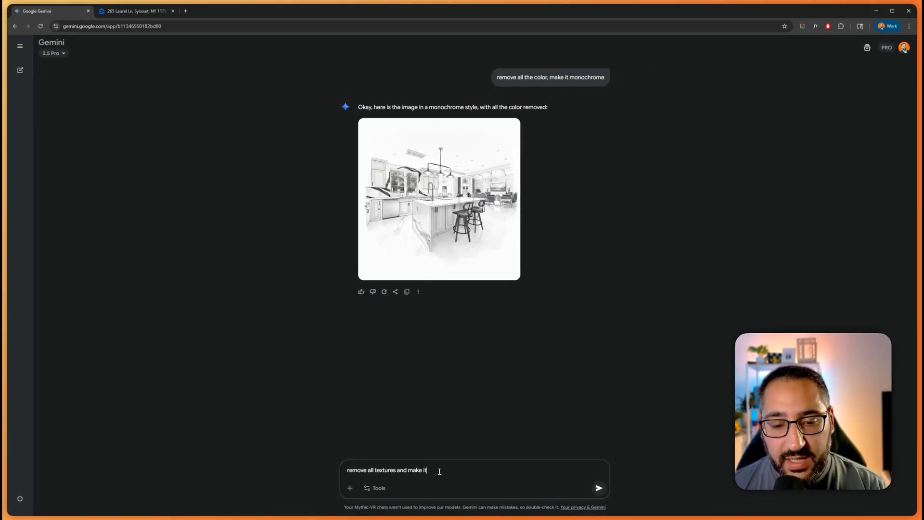
{"action": "type", "text": " more con"}
{"action": "type", "text": "eptual"}
{"action": "key", "text": "Return"}
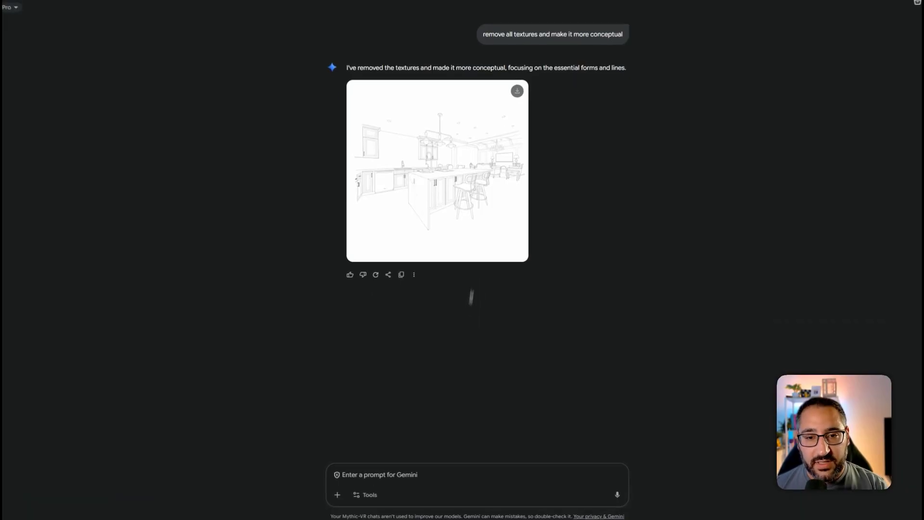
{"action": "left_click", "coordinate": [448, 193]}
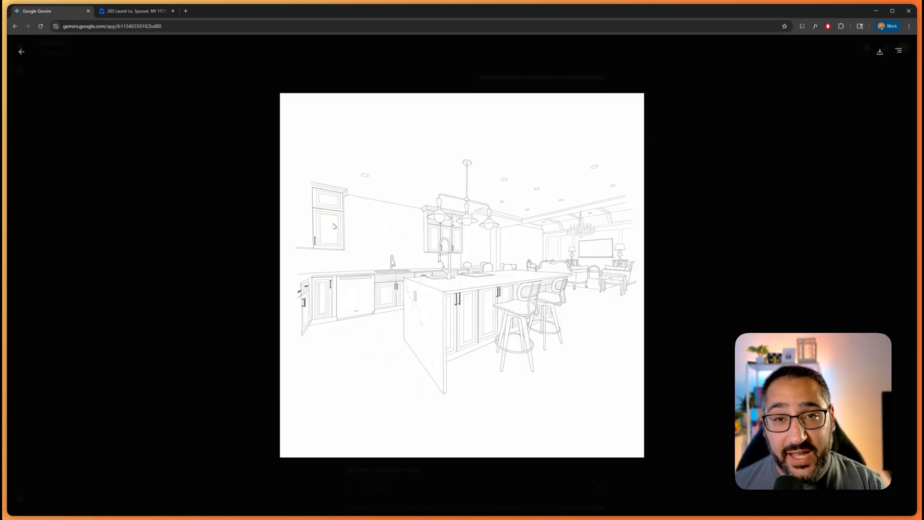
{"action": "left_click", "coordinate": [719, 261]}
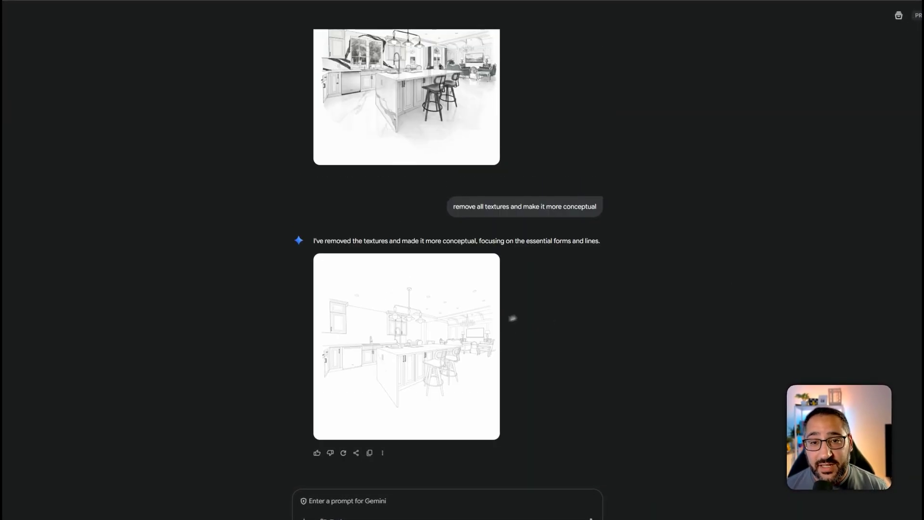
{"action": "scroll", "coordinate": [513, 318], "scroll_direction": "up", "scroll_amount": 10}
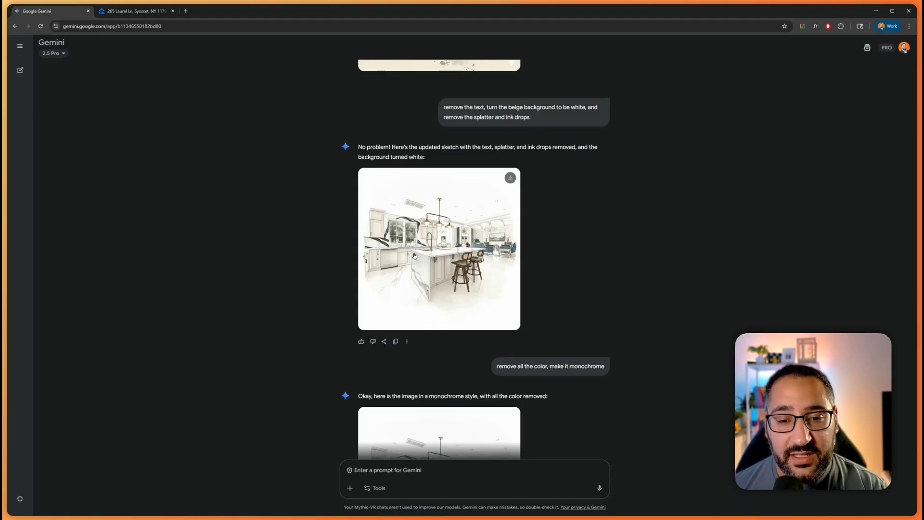
{"action": "scroll", "coordinate": [414, 255], "scroll_direction": "down", "scroll_amount": 10}
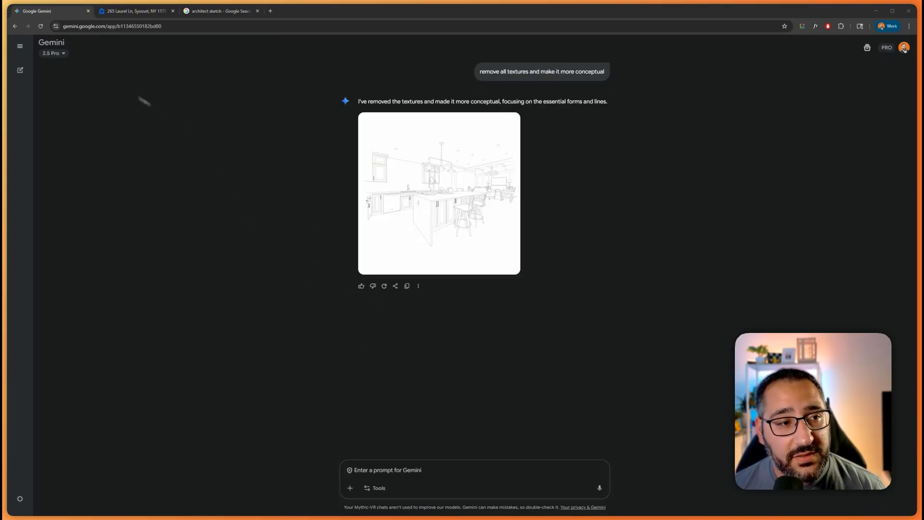
Start a new Gemini chat and copy the 'architecture sketching house 8' image from Google Images.
{"action": "left_click", "coordinate": [22, 71]}
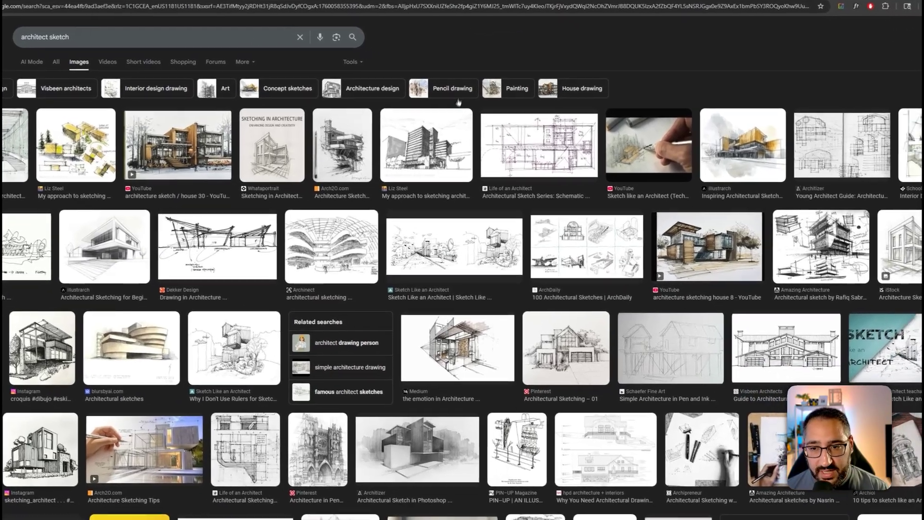
{"action": "left_click", "coordinate": [712, 241]}
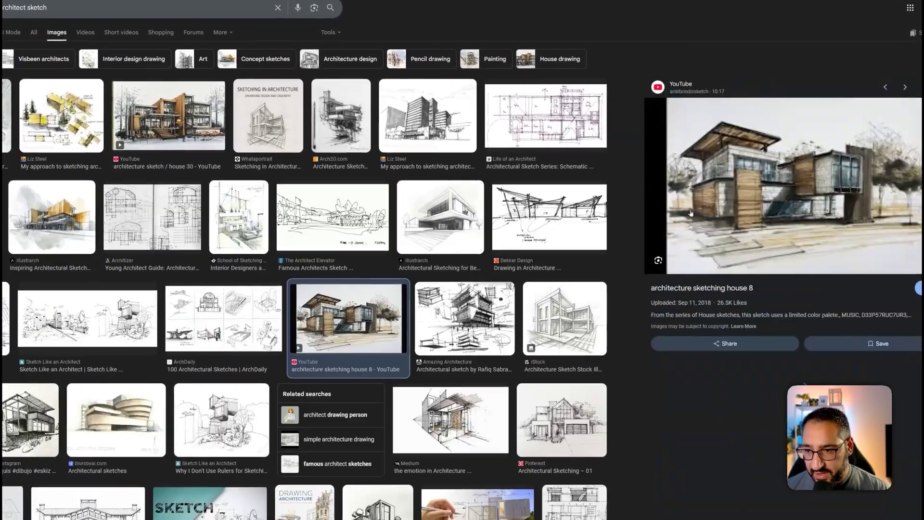
{"action": "right_click", "coordinate": [811, 173]}
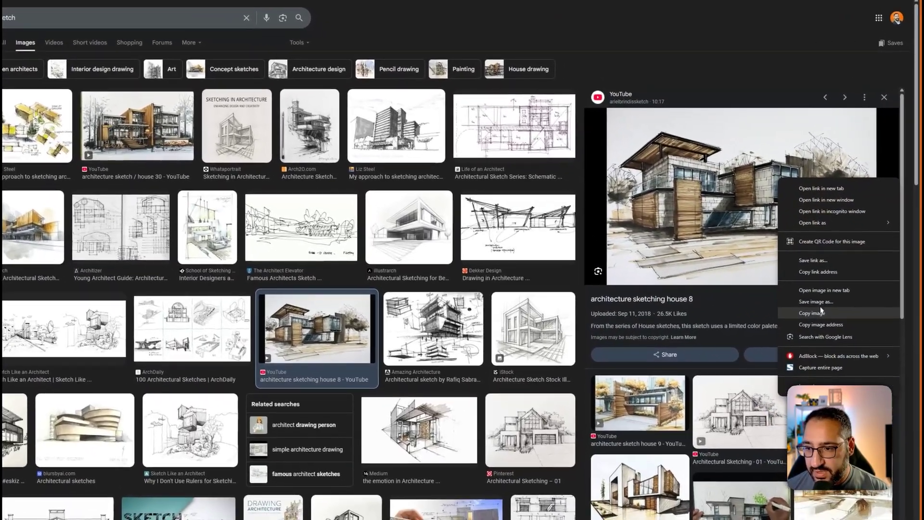
{"action": "left_click", "coordinate": [821, 312]}
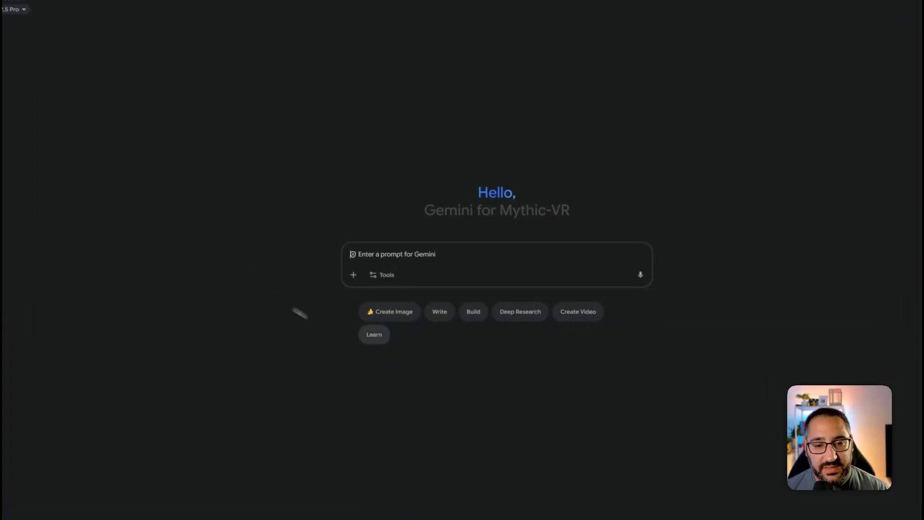
Attach the copied house sketch and the Zillow marble foyer photo to the new Gemini prompt.
{"action": "key", "text": "ctrl+v"}
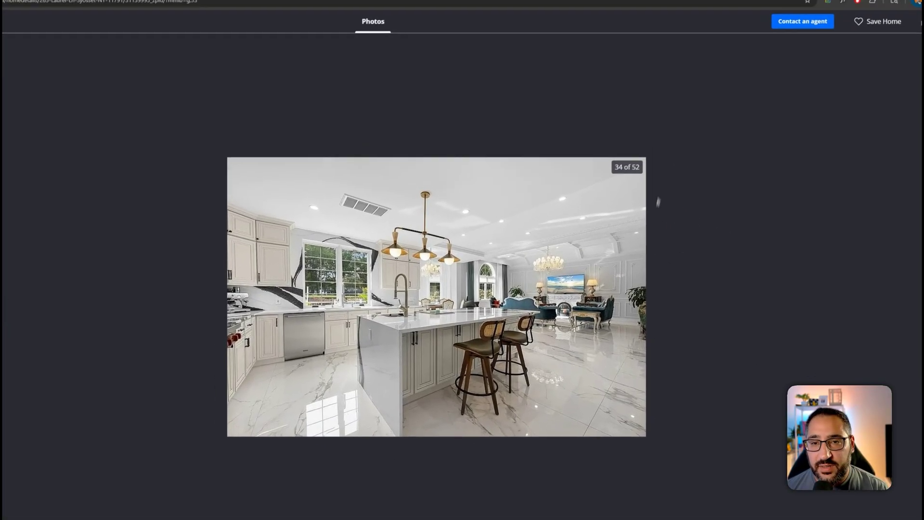
{"action": "key", "text": "Escape"}
{"action": "scroll", "coordinate": [485, 278], "scroll_direction": "up", "scroll_amount": 15}
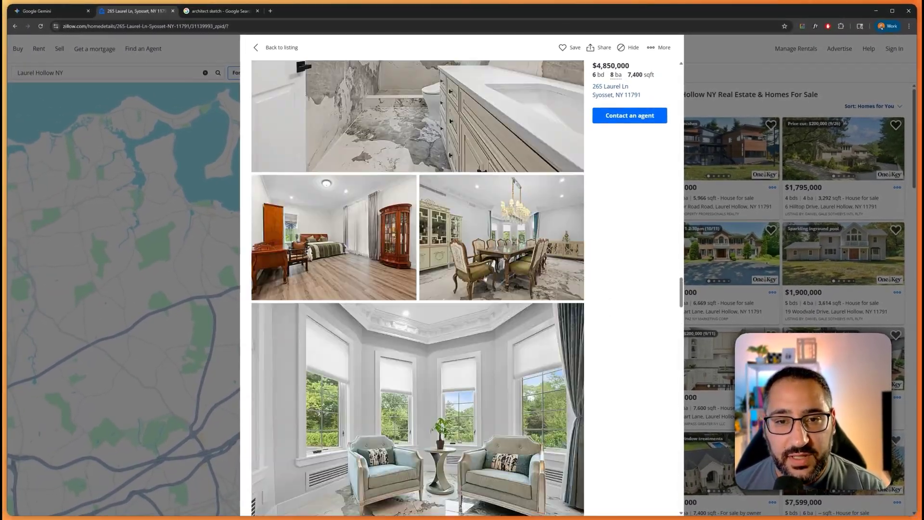
{"action": "scroll", "coordinate": [485, 278], "scroll_direction": "up", "scroll_amount": 10}
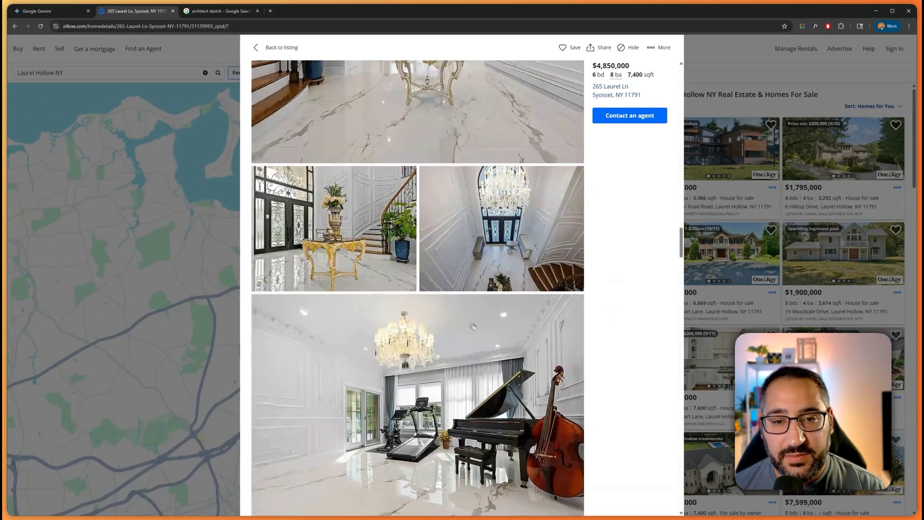
{"action": "scroll", "coordinate": [485, 279], "scroll_direction": "up", "scroll_amount": 8}
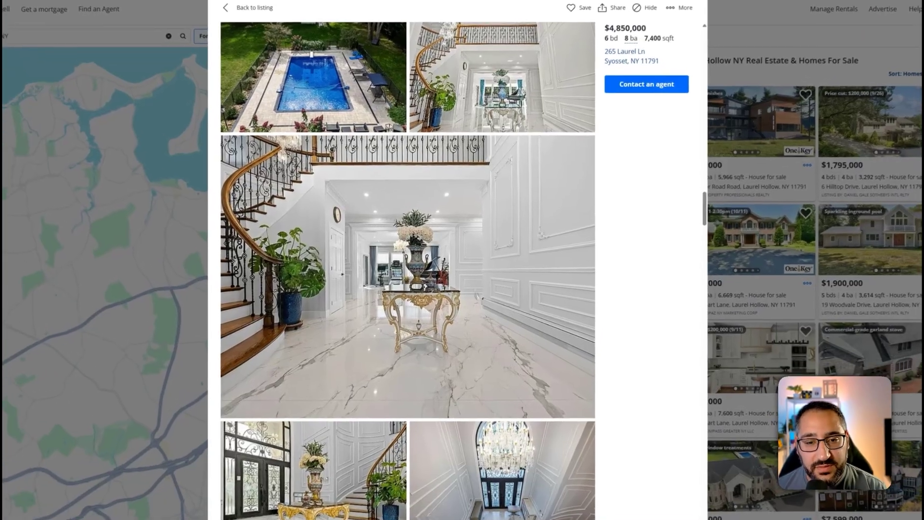
{"action": "left_click", "coordinate": [474, 292]}
{"action": "right_click", "coordinate": [544, 264]}
{"action": "left_click", "coordinate": [570, 292]}
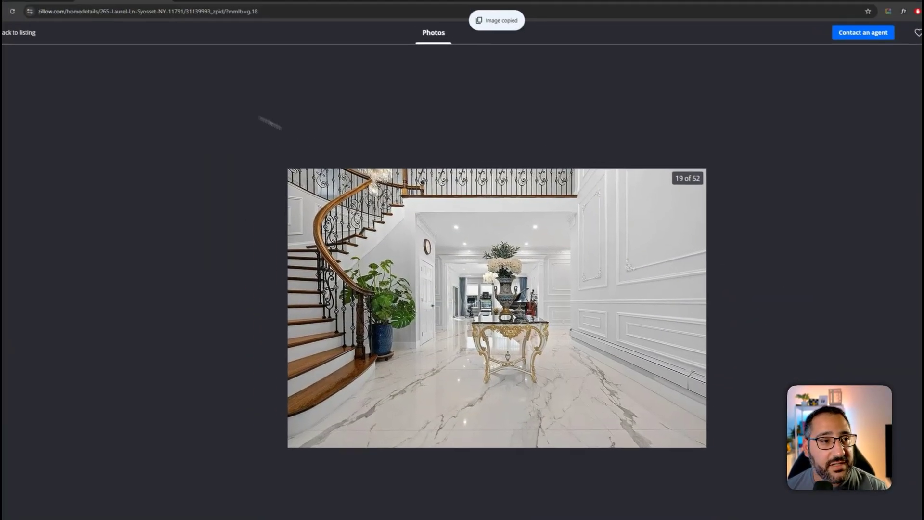
{"action": "key", "text": "ctrl+Tab"}
{"action": "key", "text": "ctrl+v"}
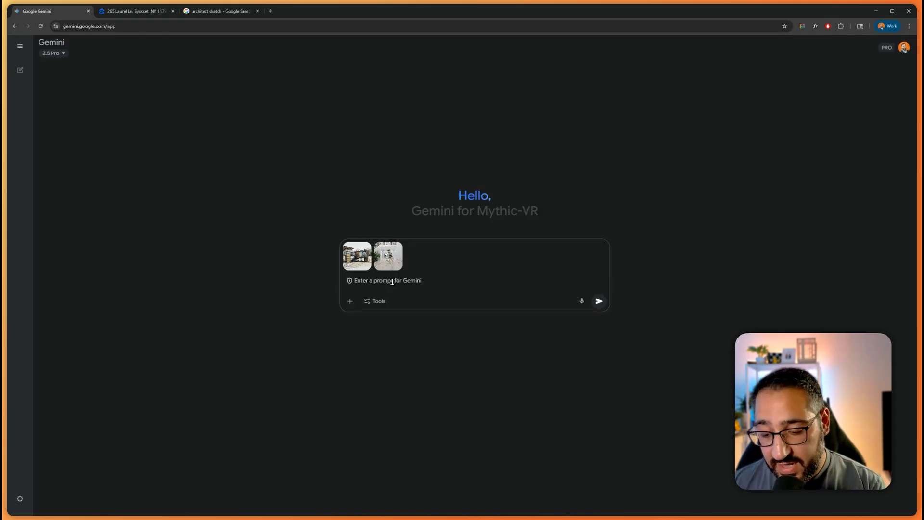
Ask Gemini to apply the reference sketch style to the foyer photo and view the result enlarged.
{"action": "type", "text": "a"}
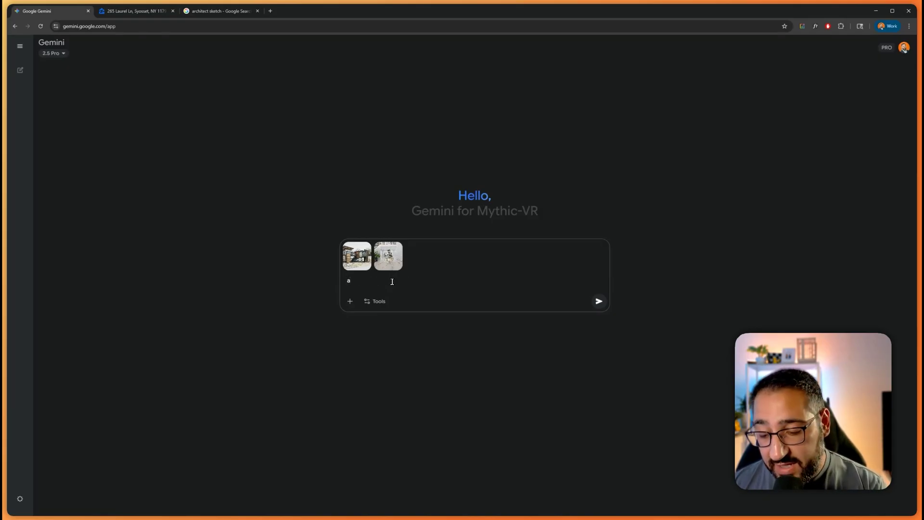
{"action": "type", "text": "pply the reference p"}
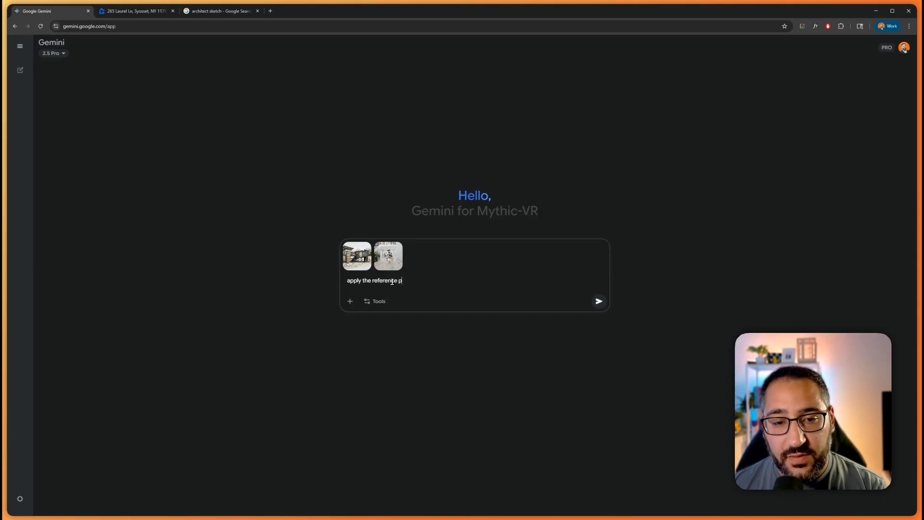
{"action": "type", "text": "hoto sketch style to t"}
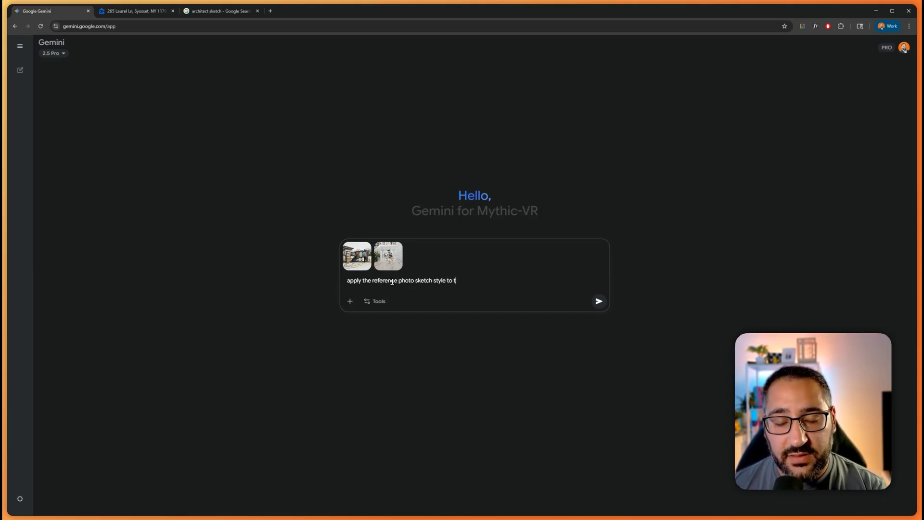
{"action": "type", "text": "he photo of the"}
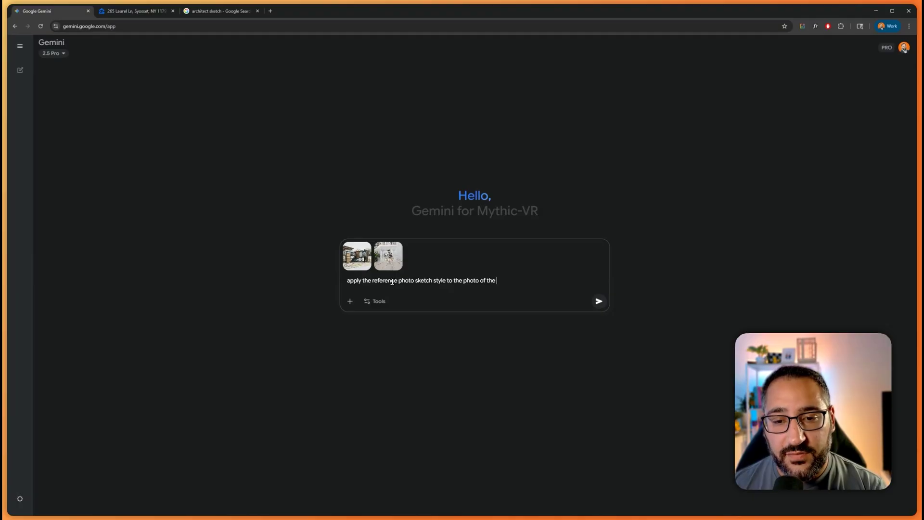
{"action": "type", "text": " foyer"}
{"action": "key", "text": "Return"}
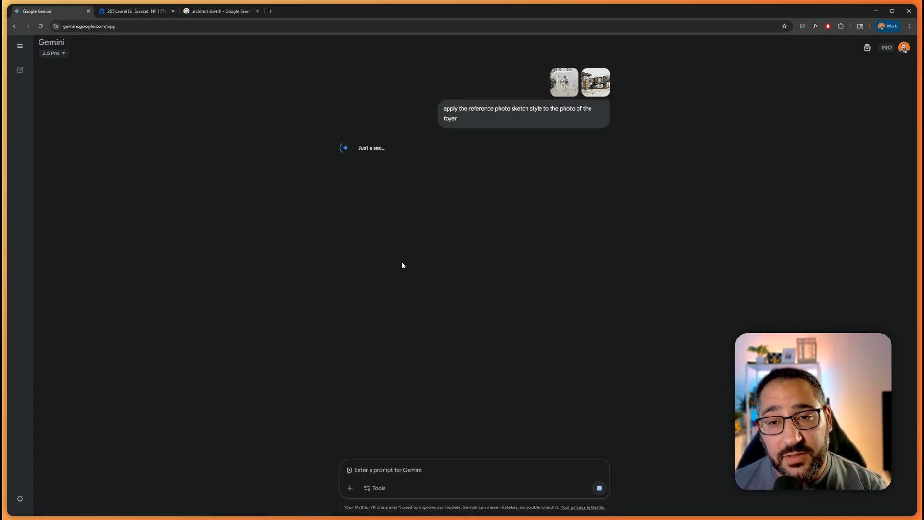
{"action": "left_click", "coordinate": [403, 260]}
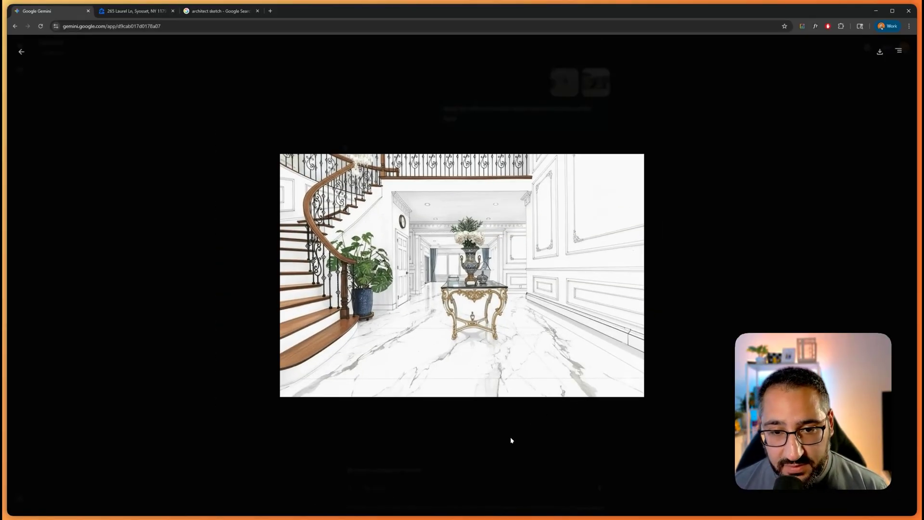
{"action": "left_click", "coordinate": [522, 424]}
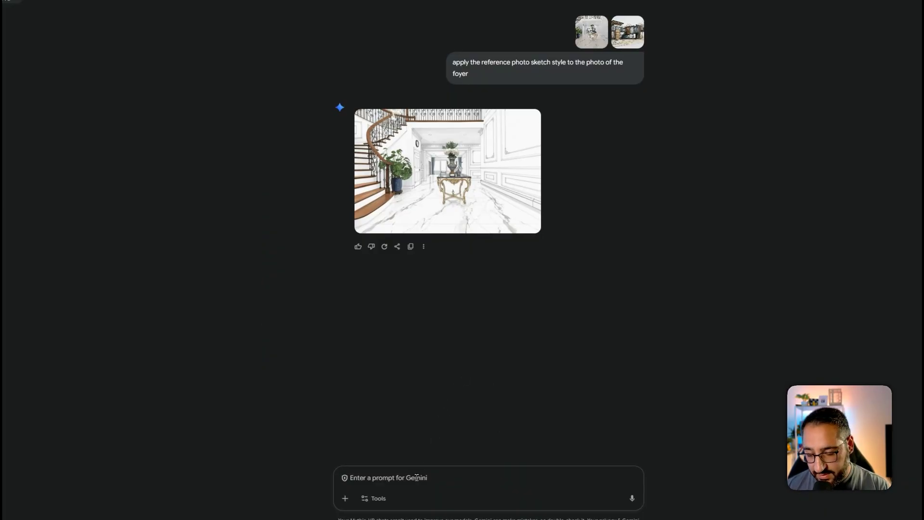
Ask for looser, slightly wavy architectural-sketch linework on the foyer drawing.
{"action": "left_click", "coordinate": [417, 478]}
{"action": "type", "text": "make the line"}
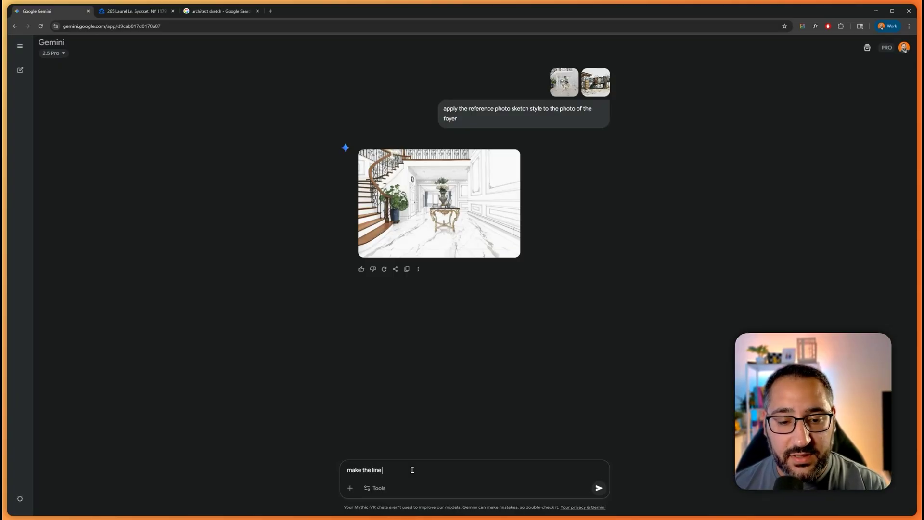
{"action": "type", "text": "work looser more like"}
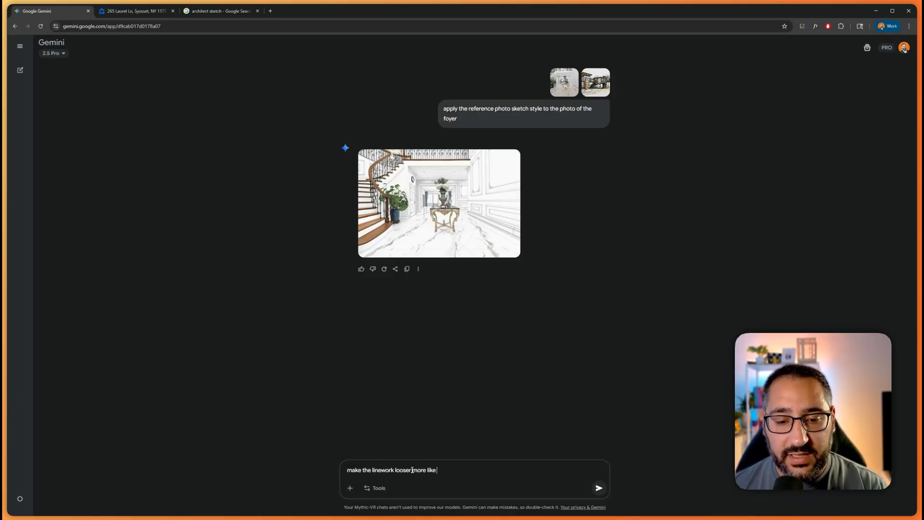
{"action": "type", "text": " an architectural sketch, lines should be"}
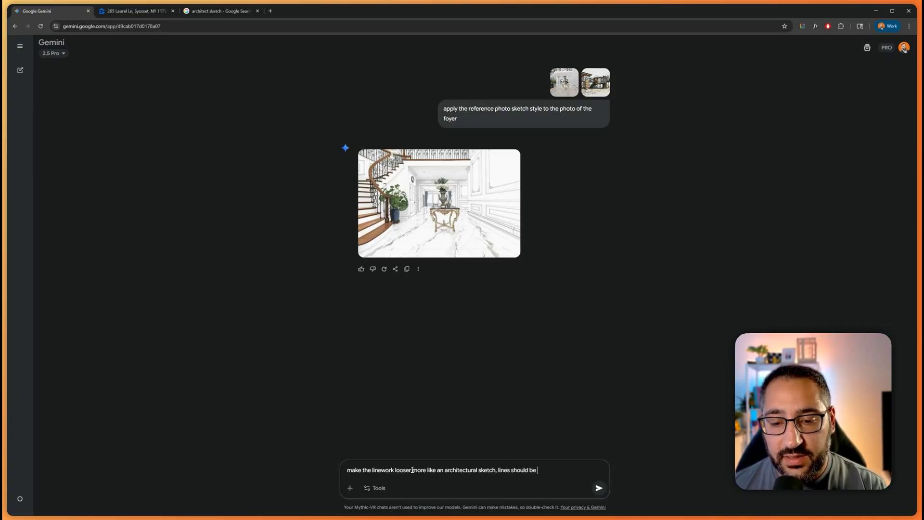
{"action": "type", "text": " a little wab"}
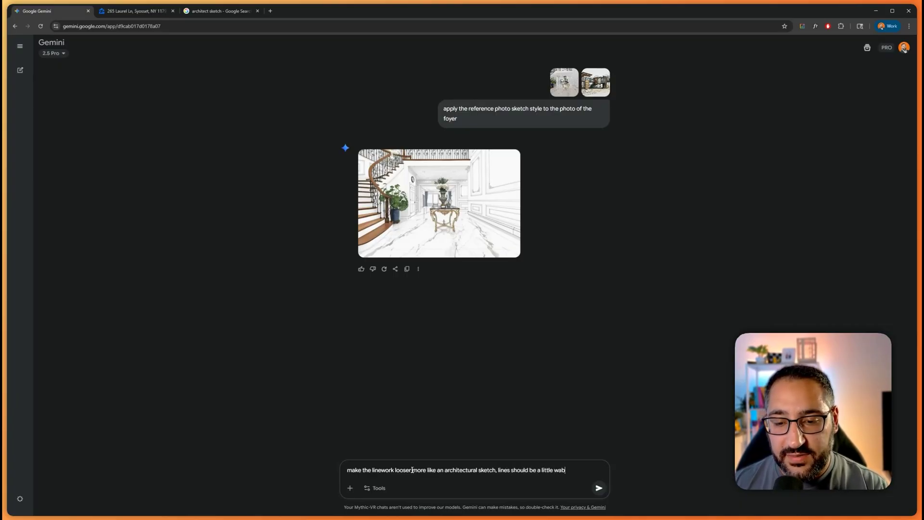
{"action": "left_click", "coordinate": [439, 204]}
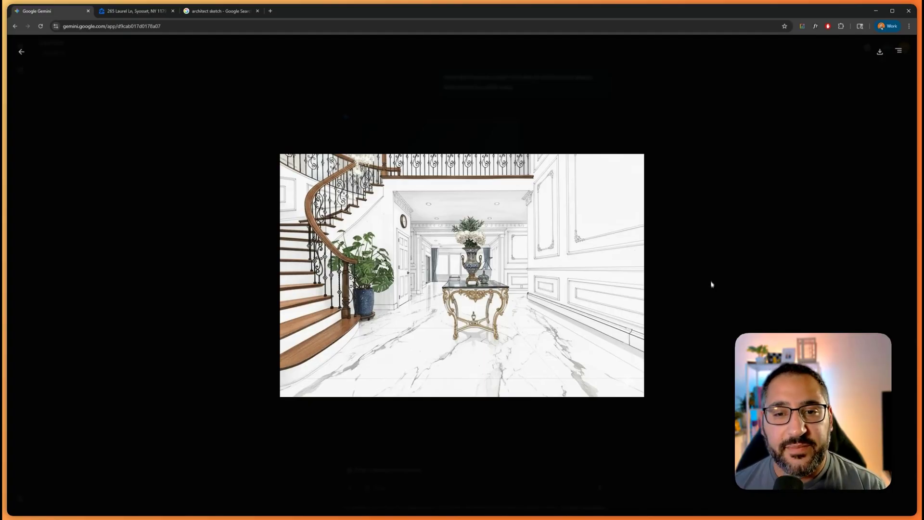
{"action": "key", "text": "Escape"}
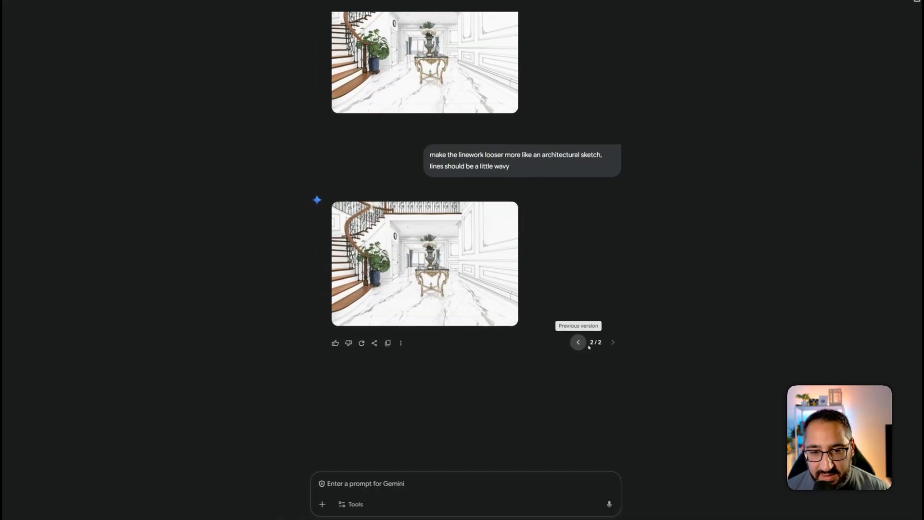
Compare the two sketch versions and view the newest one at full size.
{"action": "left_click", "coordinate": [578, 343]}
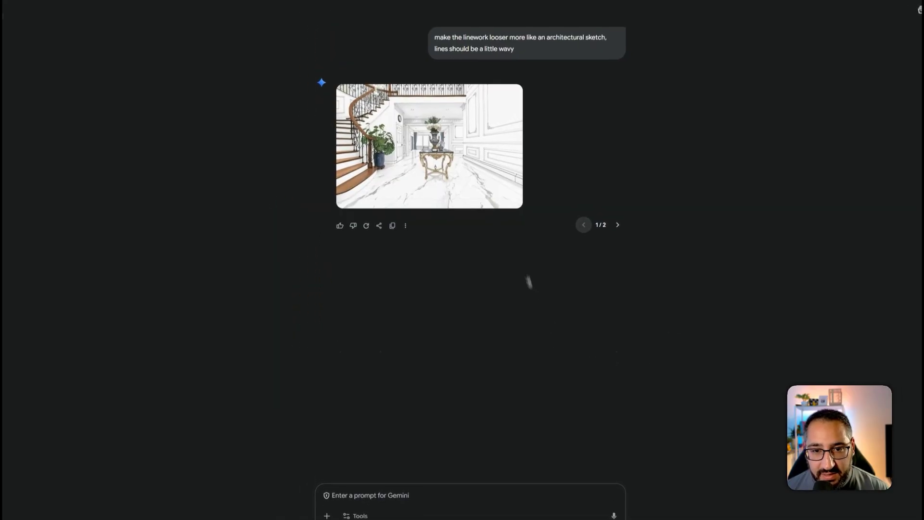
{"action": "left_click", "coordinate": [613, 342]}
{"action": "left_click", "coordinate": [568, 233]}
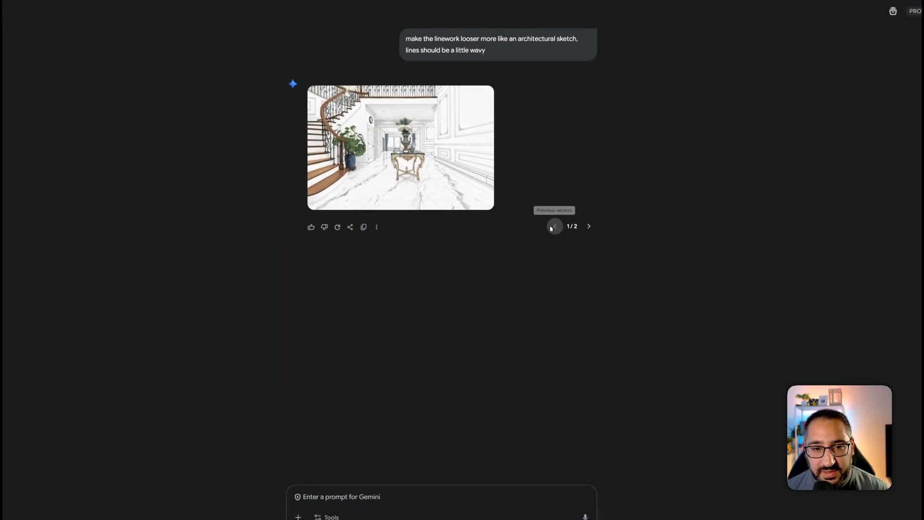
{"action": "left_click", "coordinate": [602, 233]}
{"action": "left_click", "coordinate": [481, 202]}
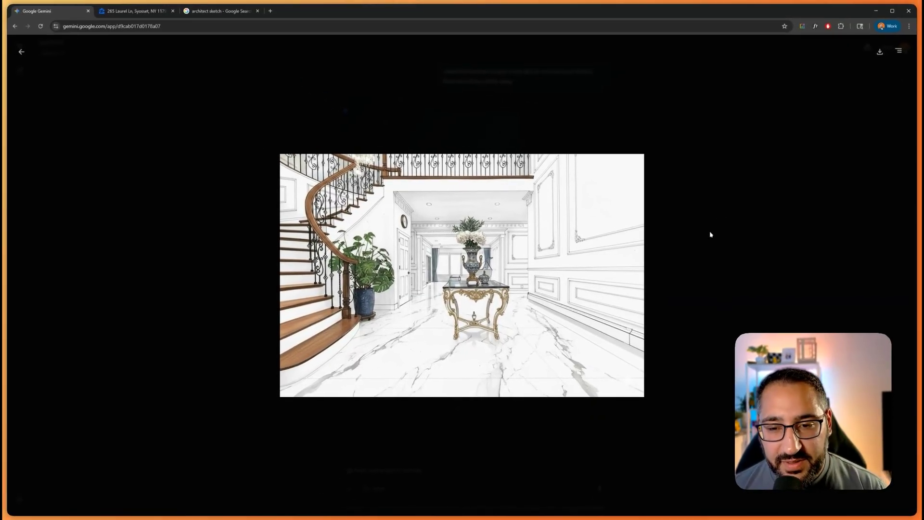
{"action": "left_click", "coordinate": [710, 234]}
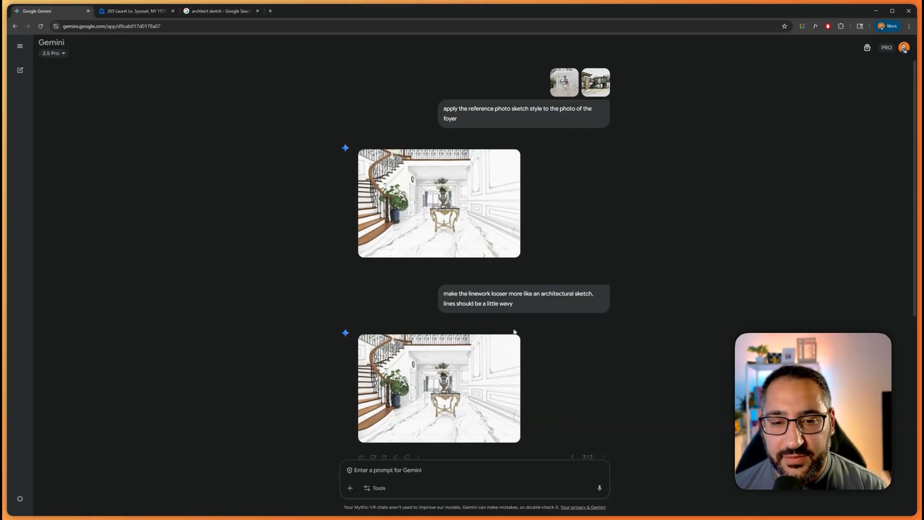
Change the wavy-linework prompt to 'remove the table in the center of the foyer' and resubmit.
{"action": "left_click", "coordinate": [430, 291]}
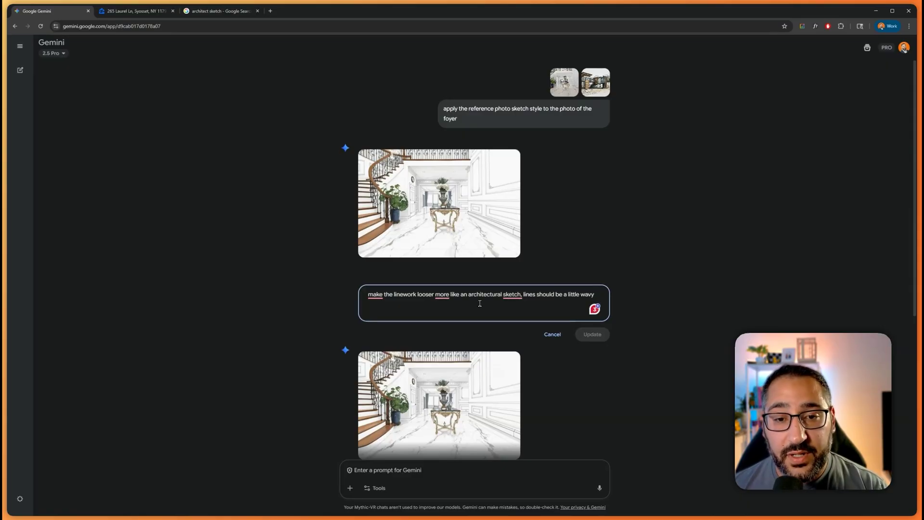
{"action": "key", "text": "ctrl+a"}
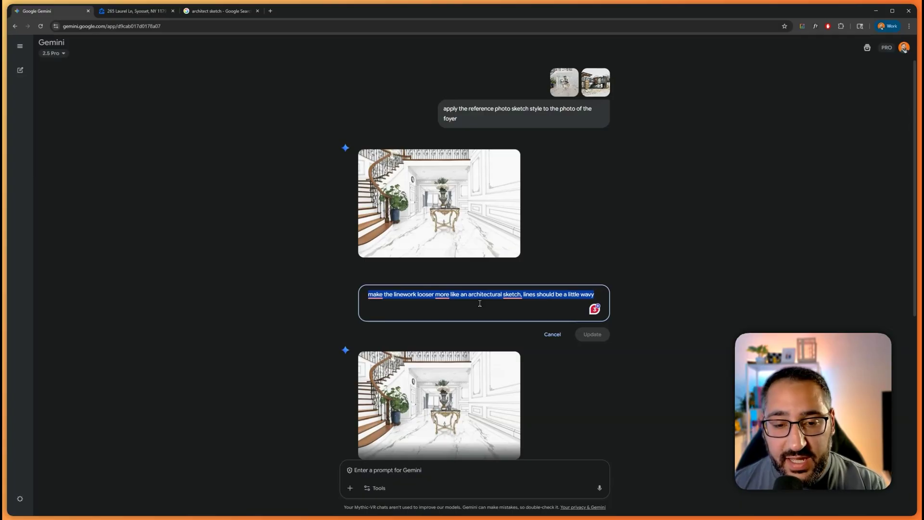
{"action": "type", "text": "remove the ta"}
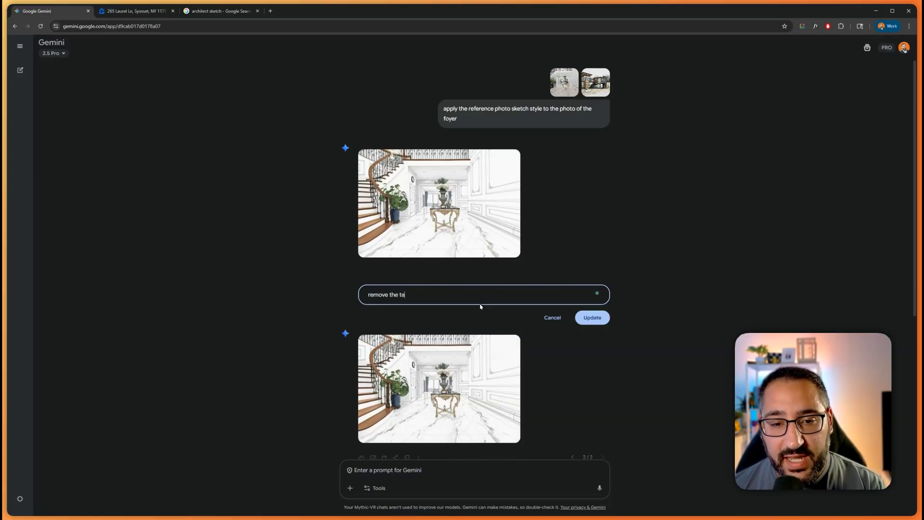
{"action": "type", "text": "ble in the cent"}
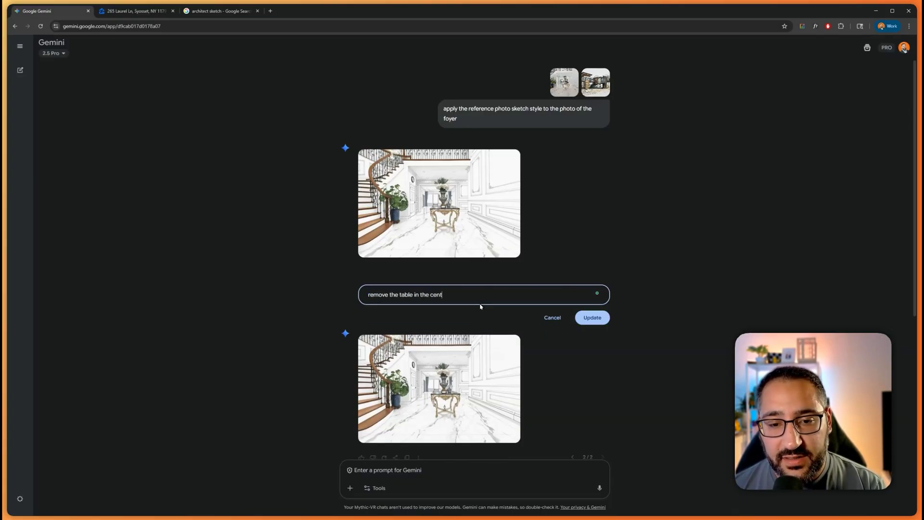
{"action": "type", "text": "er of the foyer"}
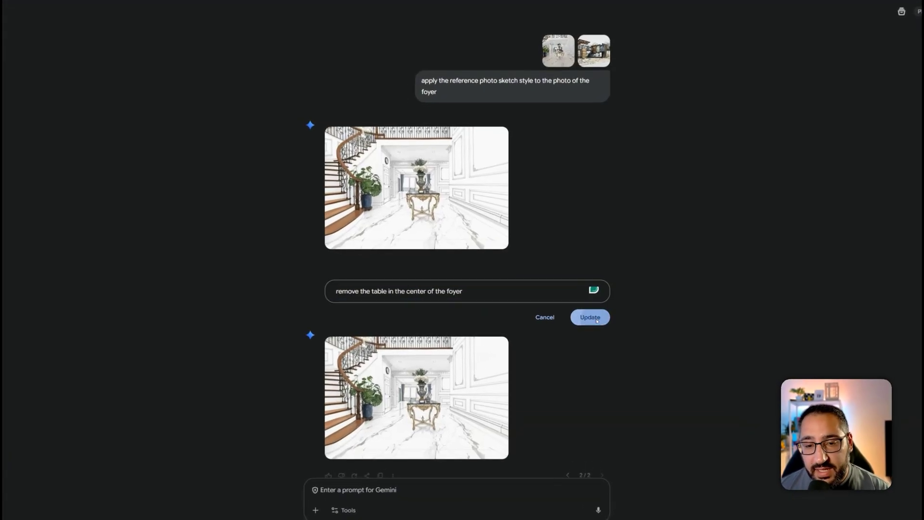
{"action": "left_click", "coordinate": [597, 319]}
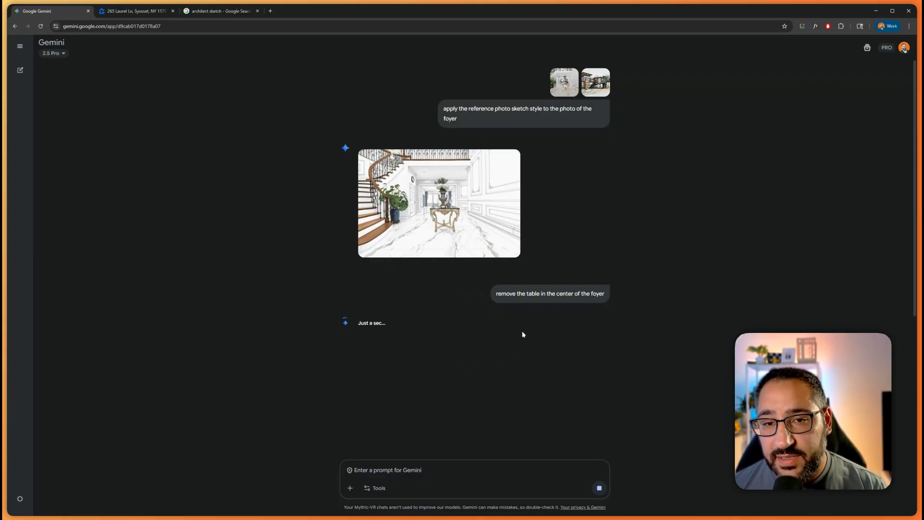
Review the regenerated foyer sketch without the center table, including at full size.
{"action": "scroll", "coordinate": [530, 289], "scroll_direction": "down", "scroll_amount": 2}
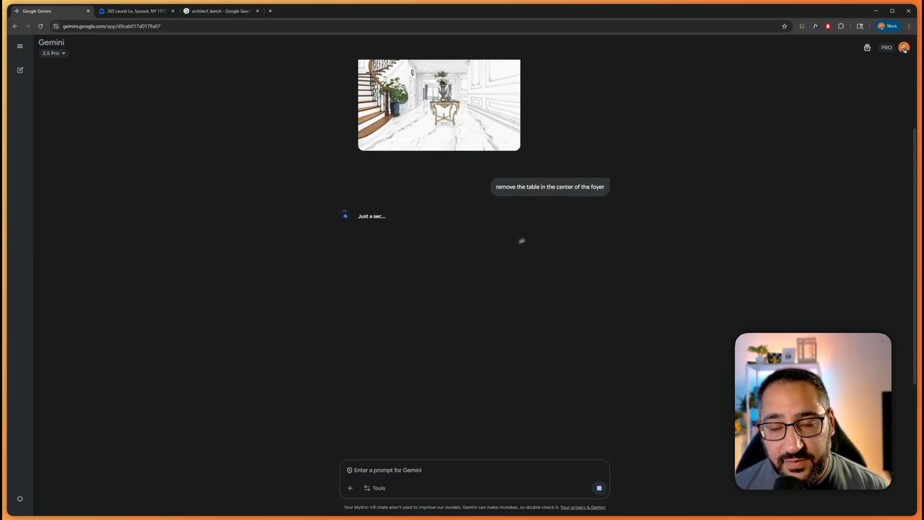
{"action": "scroll", "coordinate": [513, 260], "scroll_direction": "up", "scroll_amount": 5}
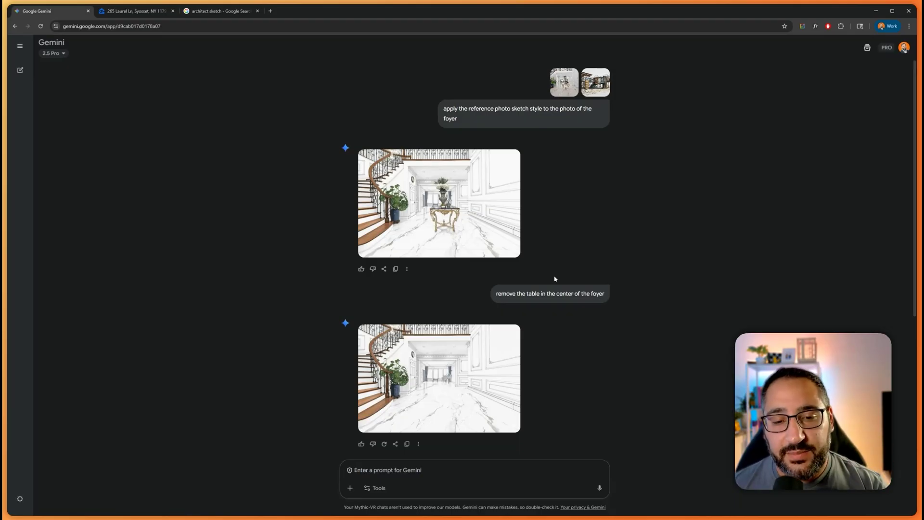
{"action": "scroll", "coordinate": [551, 293], "scroll_direction": "down", "scroll_amount": 2}
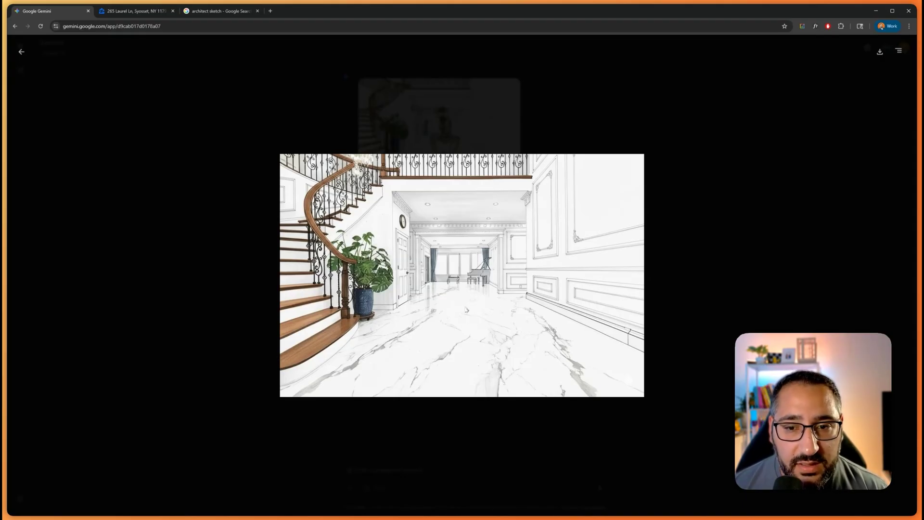
{"action": "key", "text": "Escape"}
{"action": "scroll", "coordinate": [524, 313], "scroll_direction": "down", "scroll_amount": 2}
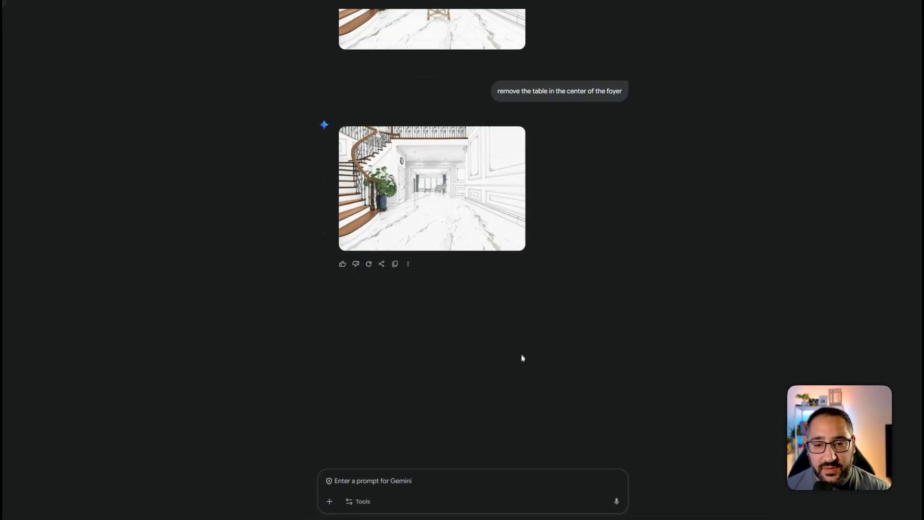
{"action": "scroll", "coordinate": [455, 356], "scroll_direction": "down", "scroll_amount": 2}
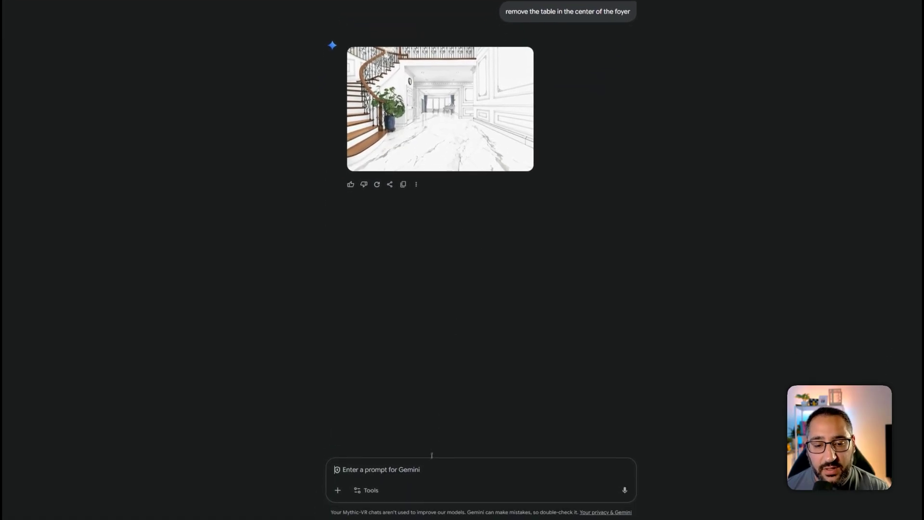
Request picture frames on the foyer's right wall and inspect the generated sketch.
{"action": "type", "text": "ad"}
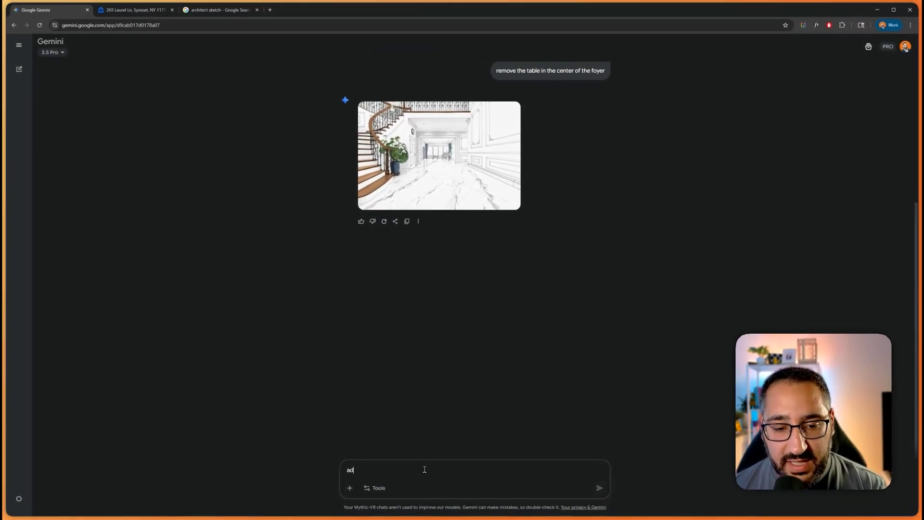
{"action": "type", "text": "d picture frames to the right s"}
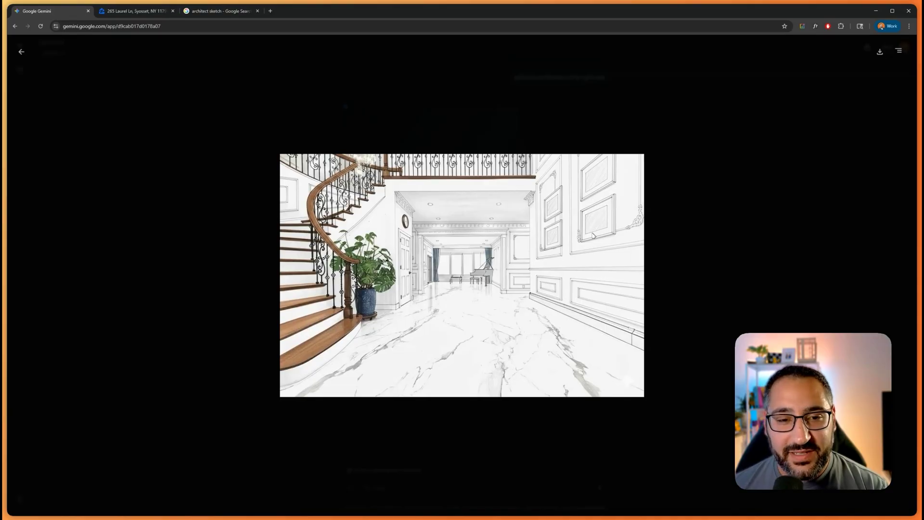
{"action": "left_click", "coordinate": [670, 223]}
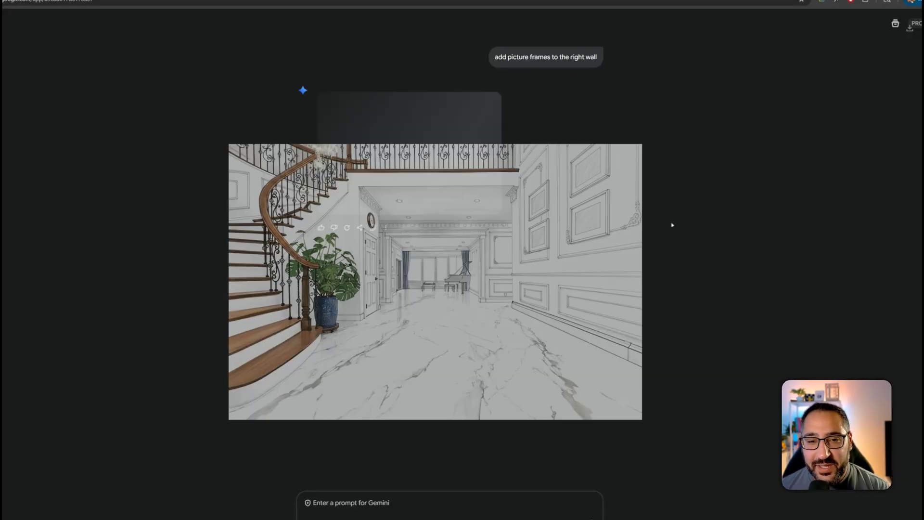